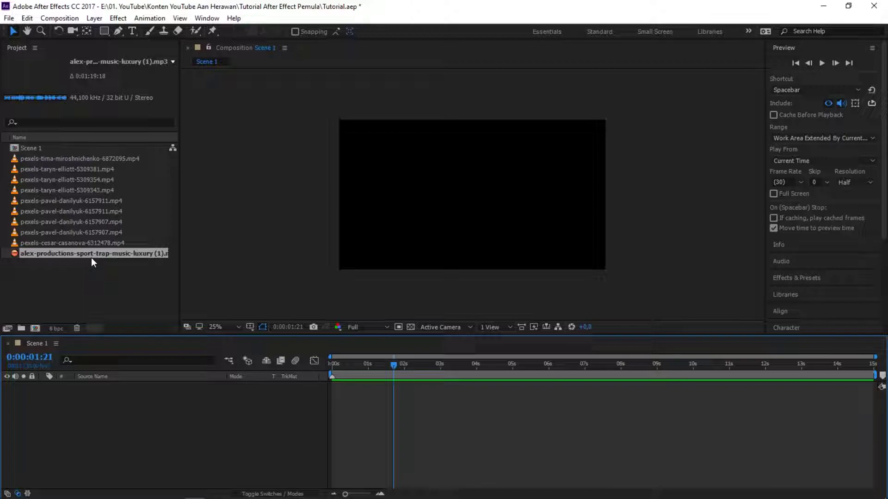
- Add the sport-trap music mp3 to the Scene 1 timeline and close the Preview panel
left_click_drag(62, 257, 147, 389)
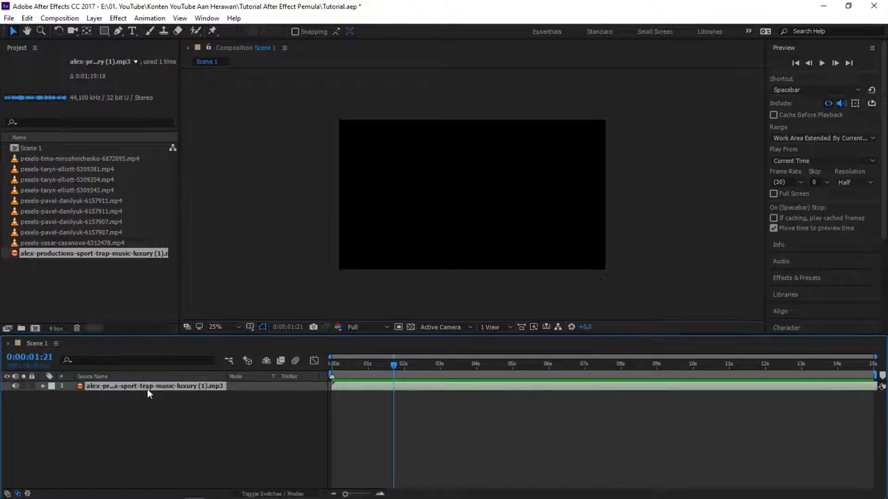
right_click(801, 46)
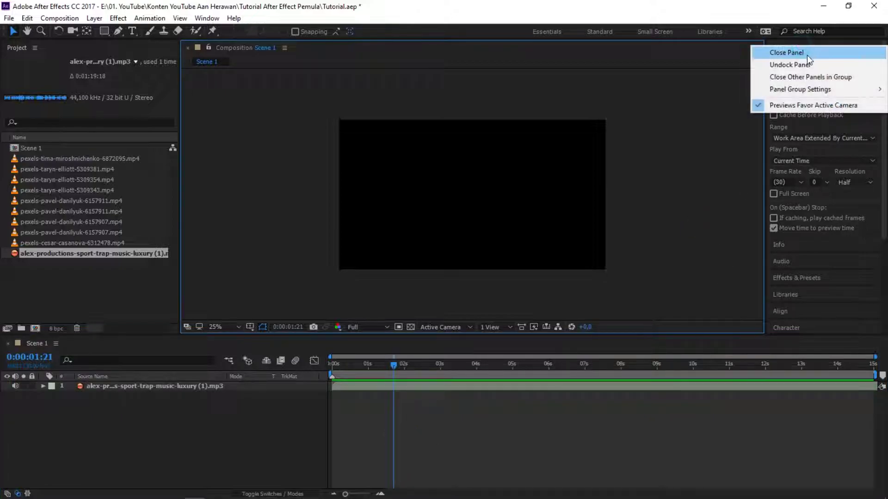
left_click(807, 54)
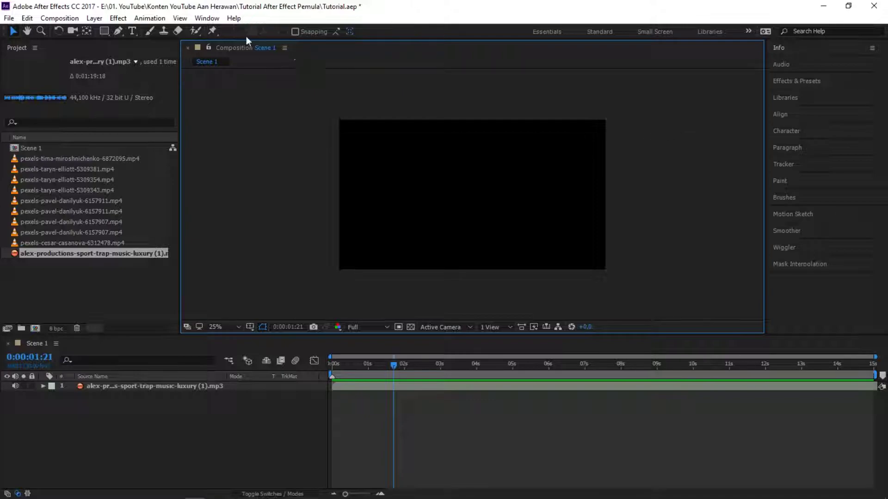
- Reopen the Preview panel from the Window menu, dock it atop the right column and expand it fully
left_click(211, 21)
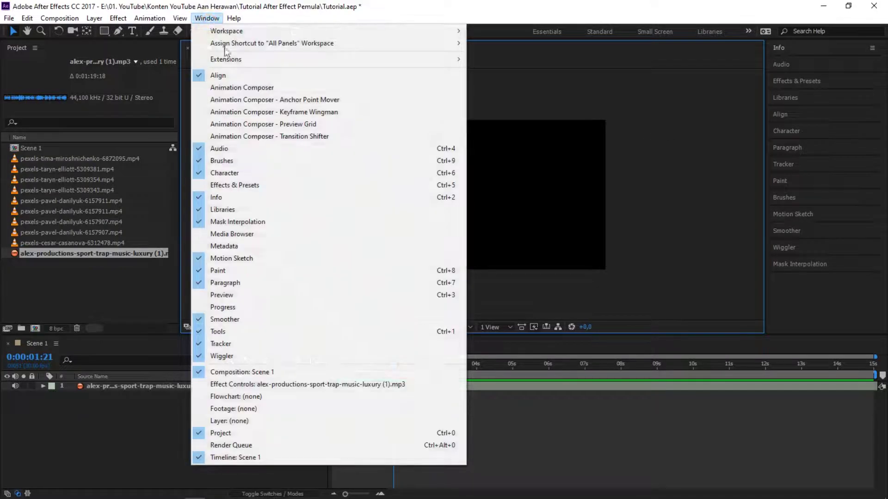
left_click(249, 295)
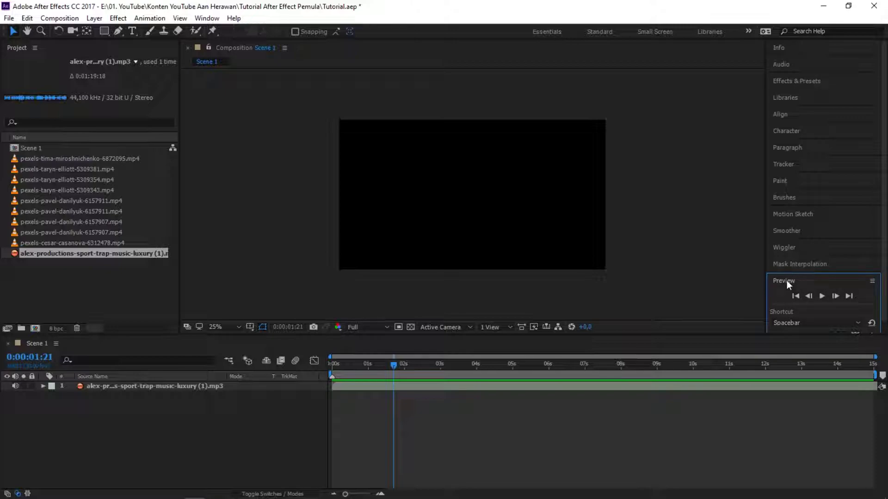
left_click_drag(787, 280, 92, 58)
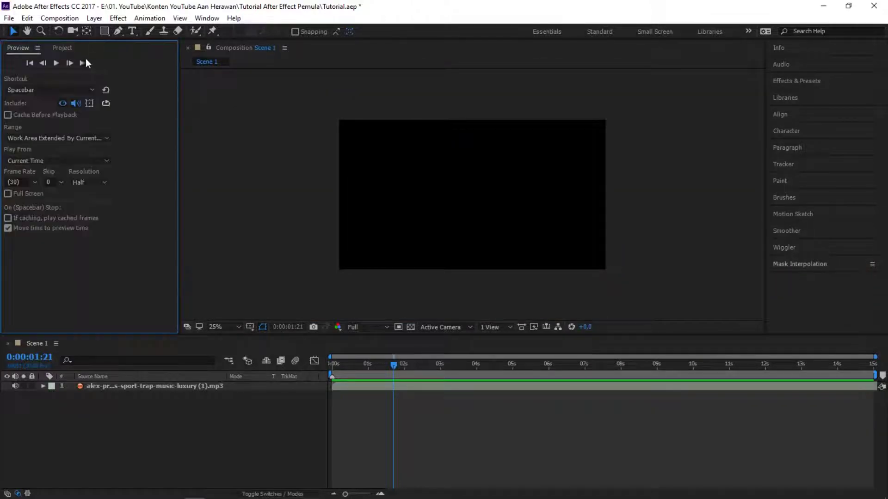
mouse_move(12, 48)
left_mouse_down()
mouse_move(696, 151)
mouse_move(798, 57)
left_mouse_up()
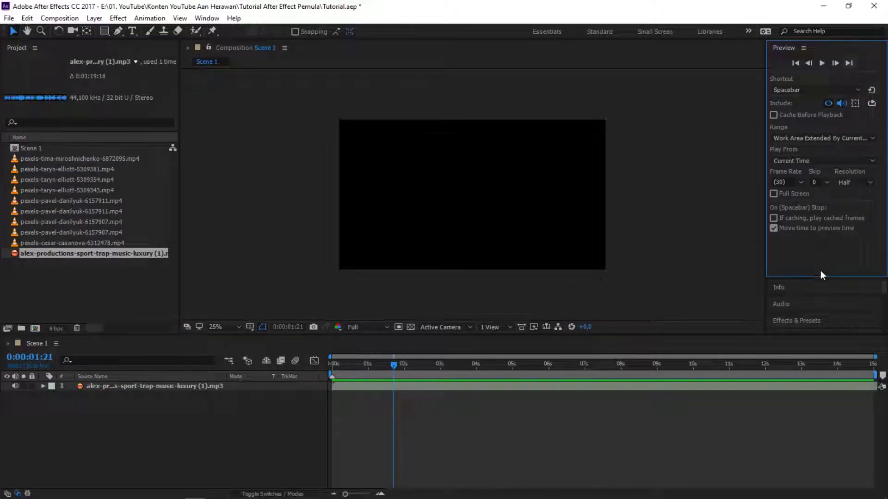
mouse_move(823, 278)
left_mouse_down()
mouse_move(816, 88)
mouse_move(816, 113)
left_mouse_up()
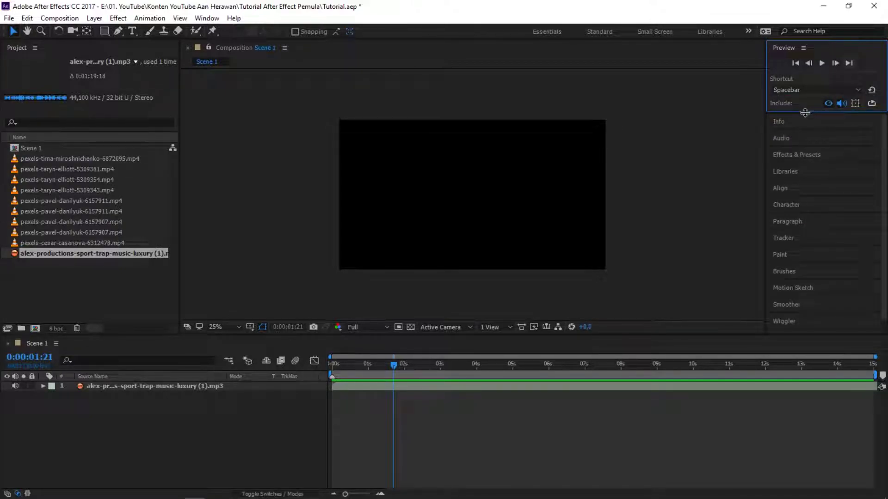
mouse_move(805, 112)
left_mouse_down()
mouse_move(805, 261)
mouse_move(809, 249)
left_mouse_up()
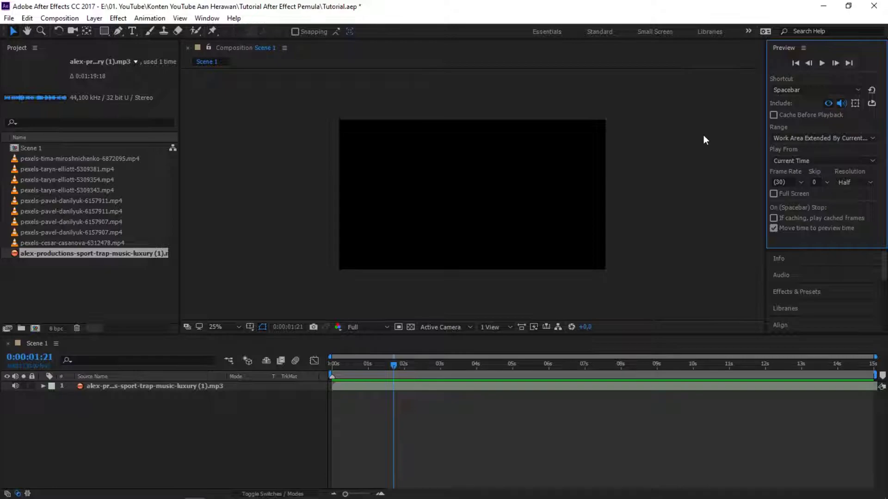
- Expand the Info panel below Preview and keep Spacebar as the preview shortcut
left_click(802, 258)
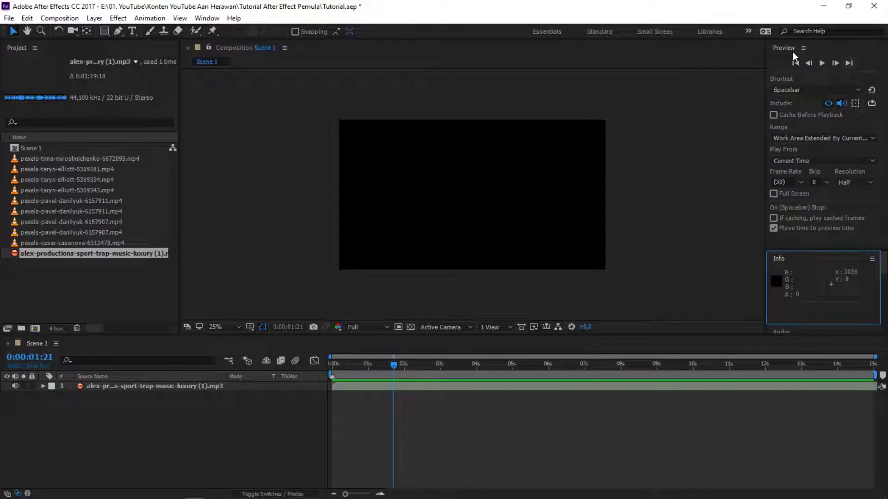
left_click(781, 47)
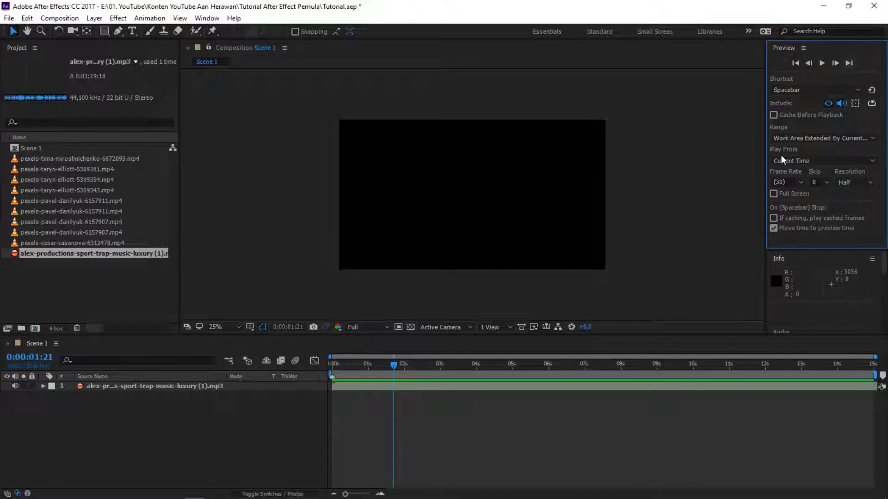
left_click(796, 89)
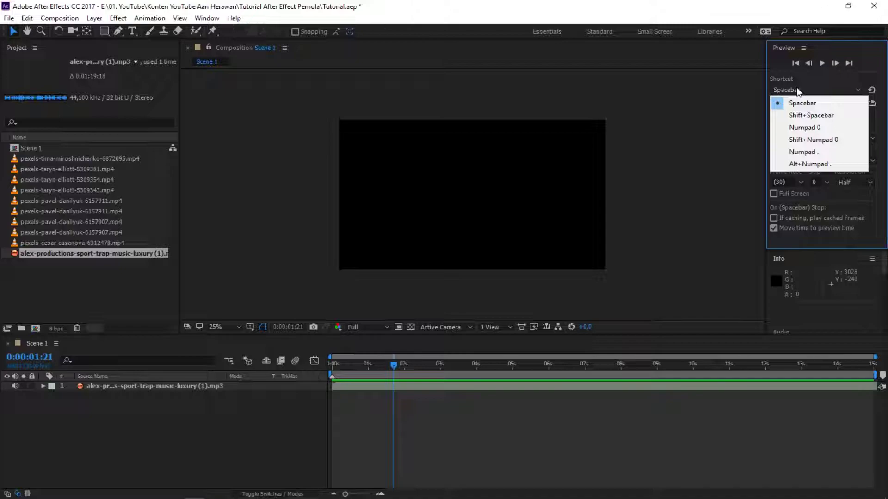
left_click(794, 103)
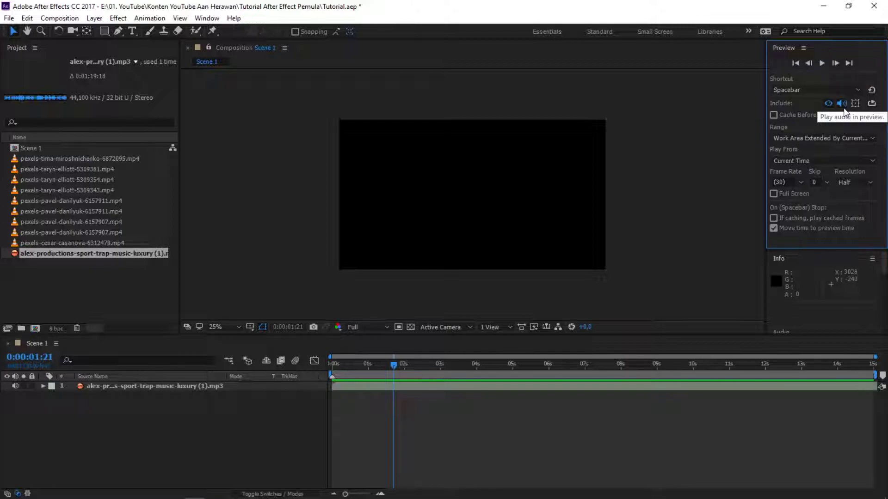
- Try the preview loop option, set the current time to 0:00:03:16, then restore looping
left_click(872, 104)
left_click(872, 105)
left_click(873, 104)
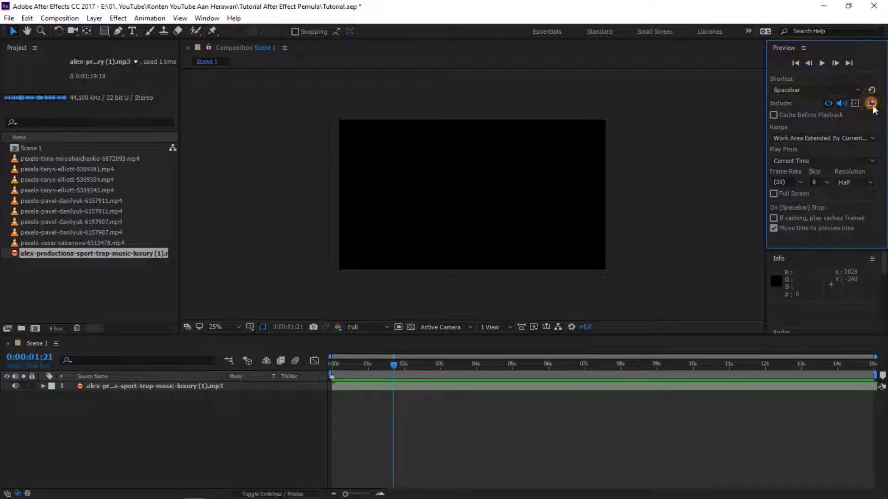
left_click_drag(849, 365, 404, 365)
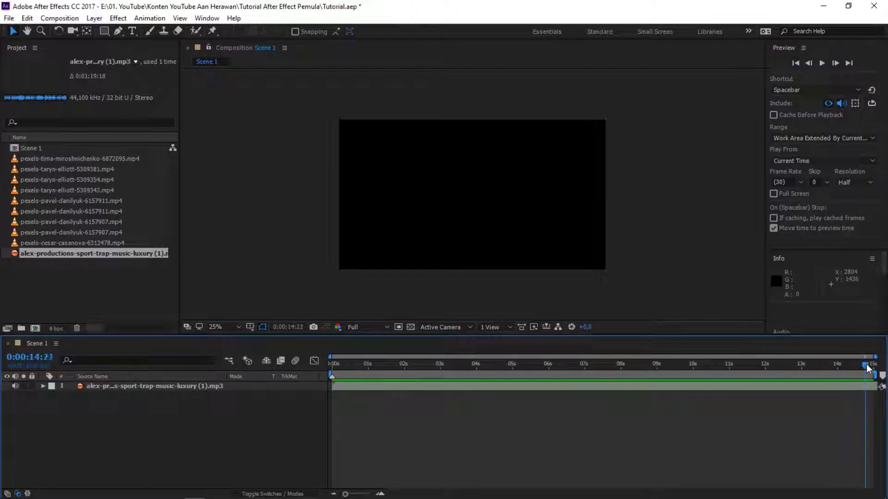
left_click_drag(355, 381, 459, 379)
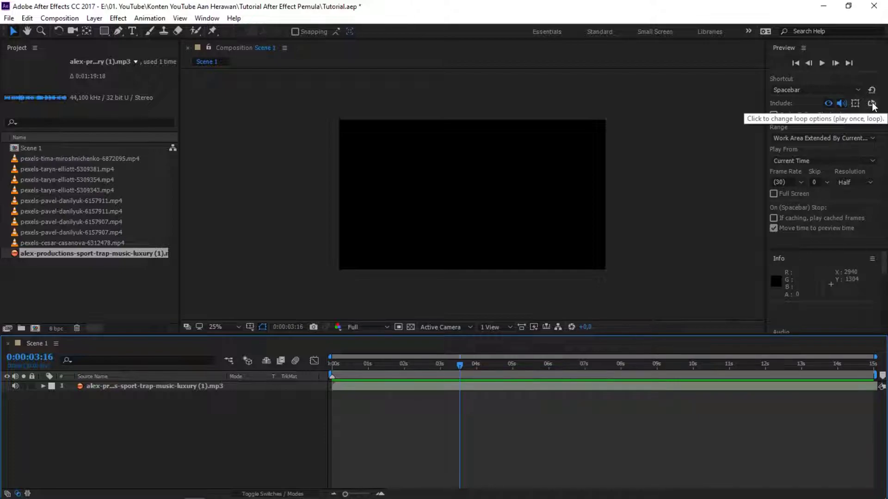
left_click(872, 105)
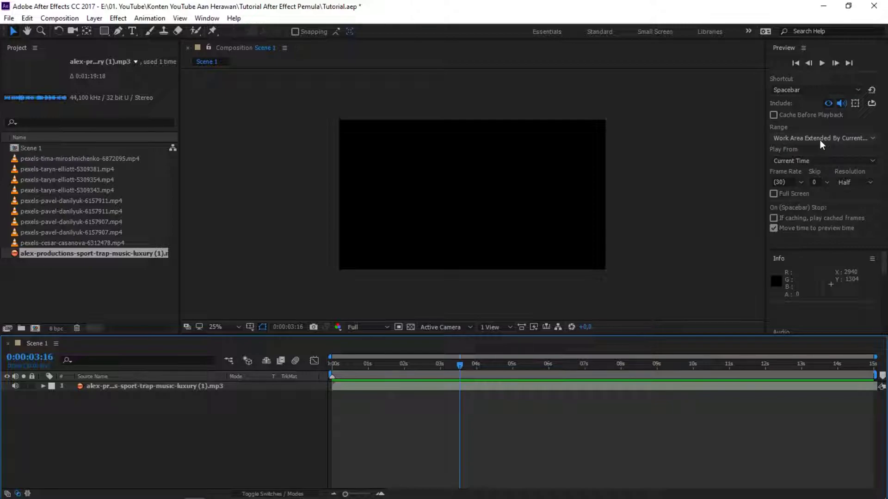
left_click(798, 141)
left_click(814, 163)
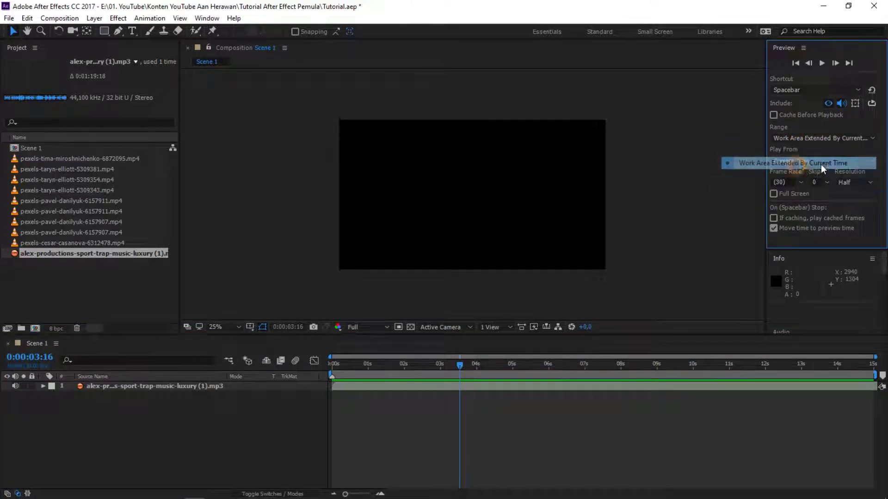
left_click(804, 140)
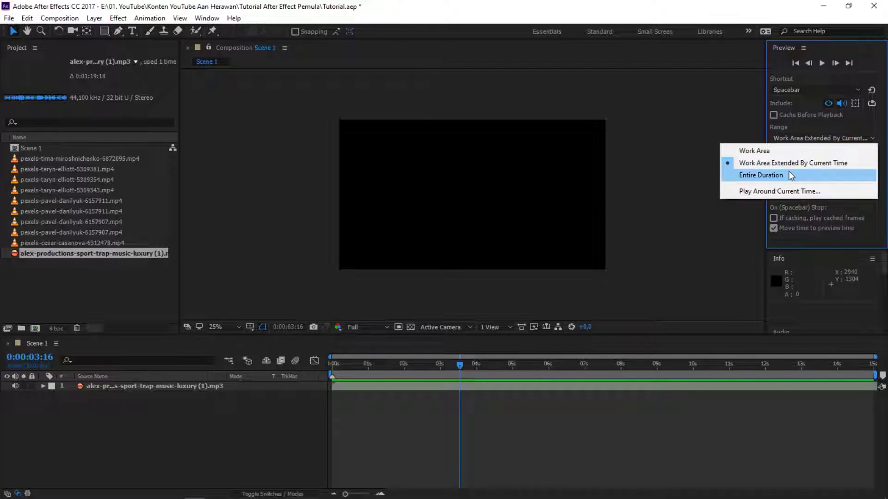
left_click(787, 164)
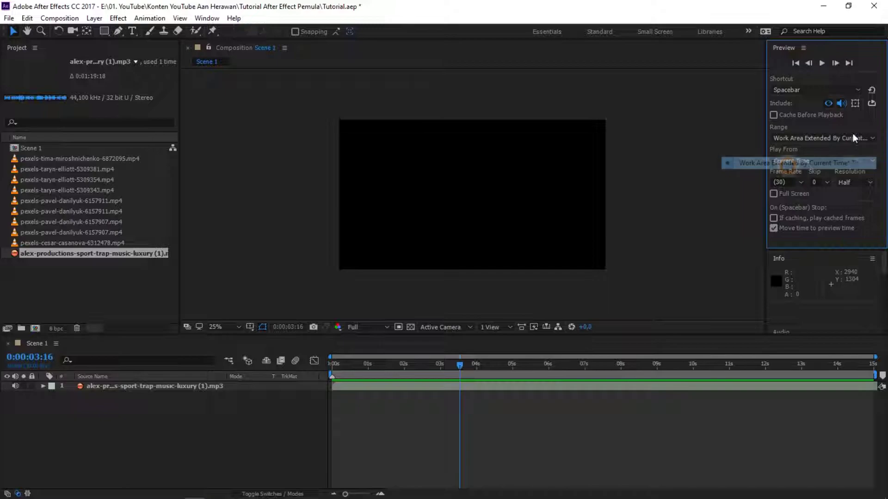
left_click(819, 137)
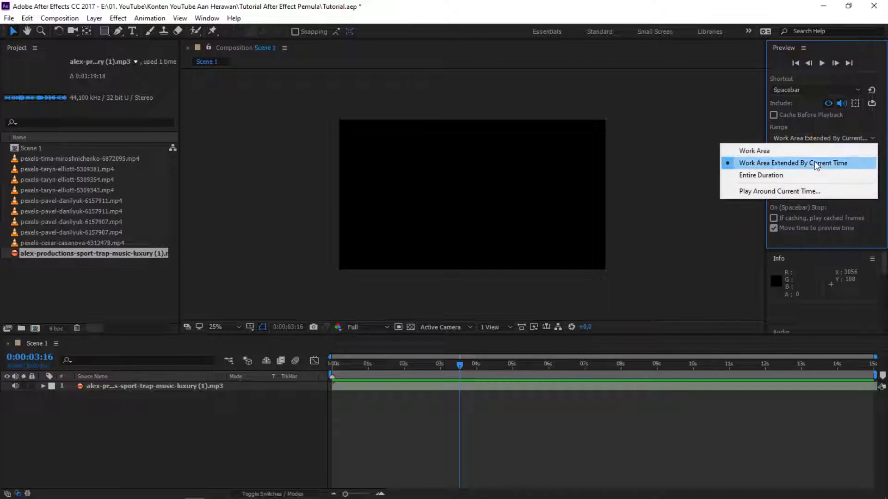
left_click(797, 164)
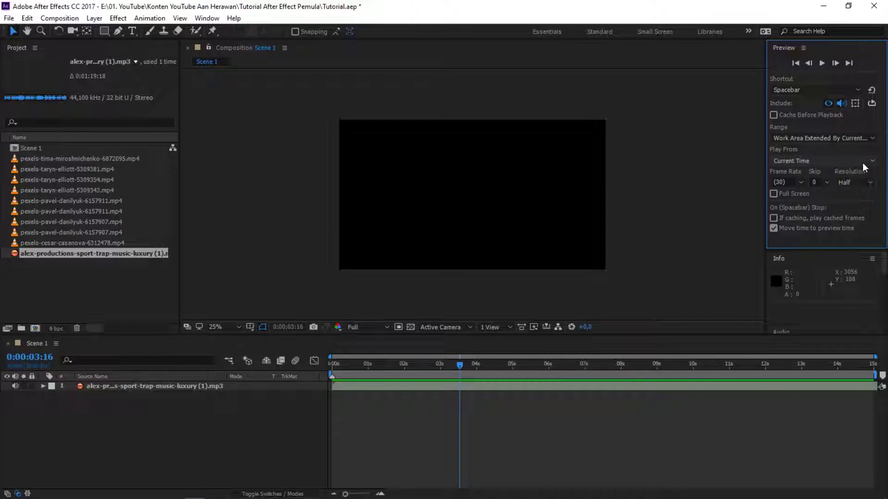
- Make the preview start from Start Of Range, scrub to 0:00:06:27, and play then stop a preview
left_click(802, 160)
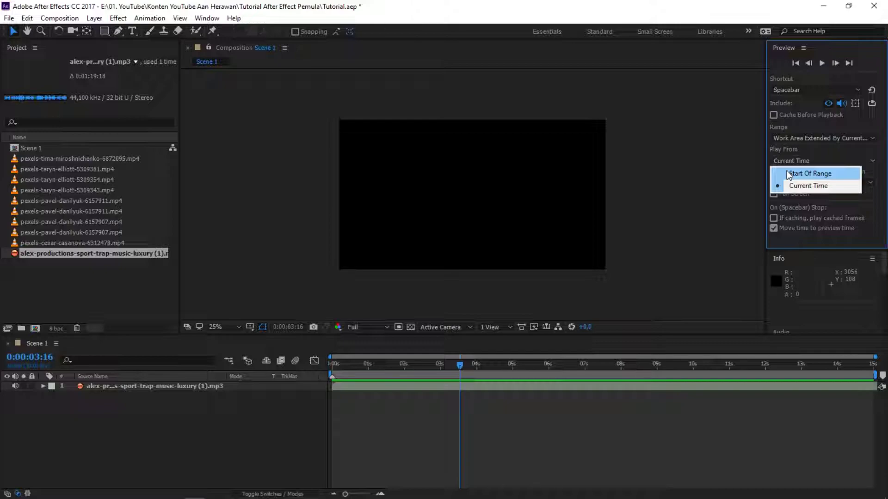
left_click(823, 174)
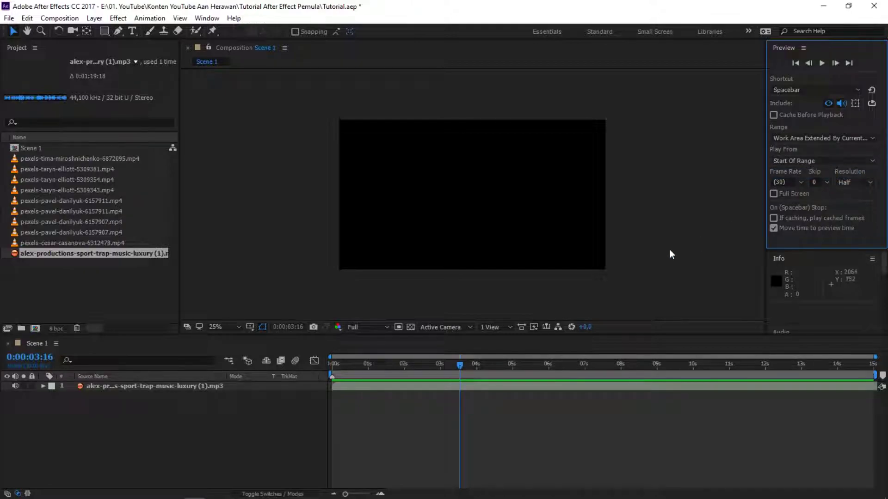
left_click(494, 365)
mouse_move(495, 367)
left_mouse_down()
mouse_move(587, 384)
mouse_move(584, 374)
left_mouse_up()
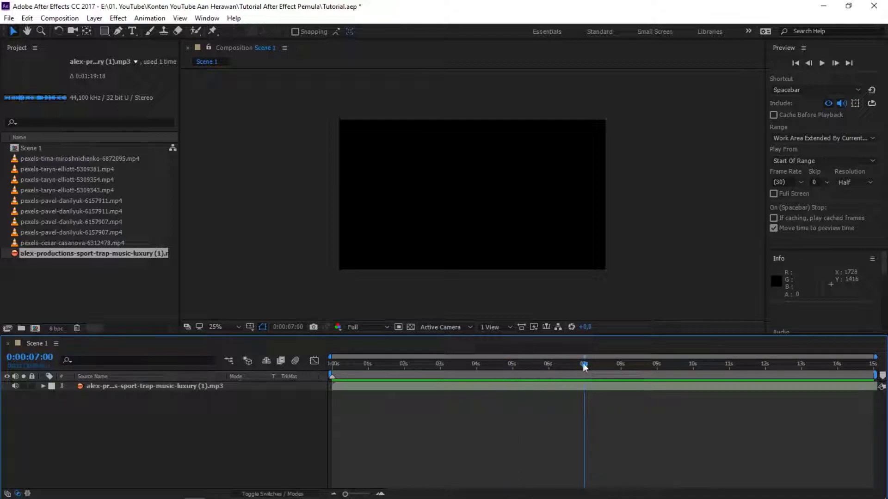
left_click_drag(584, 369, 582, 367)
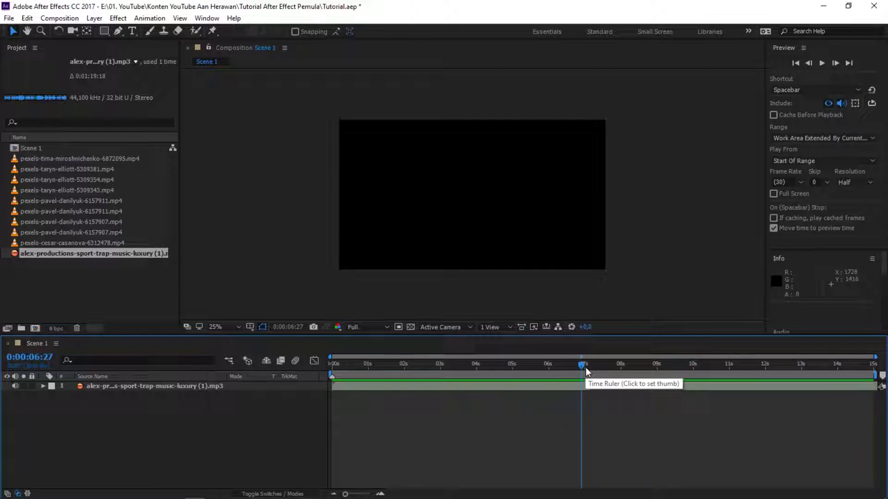
key("space")
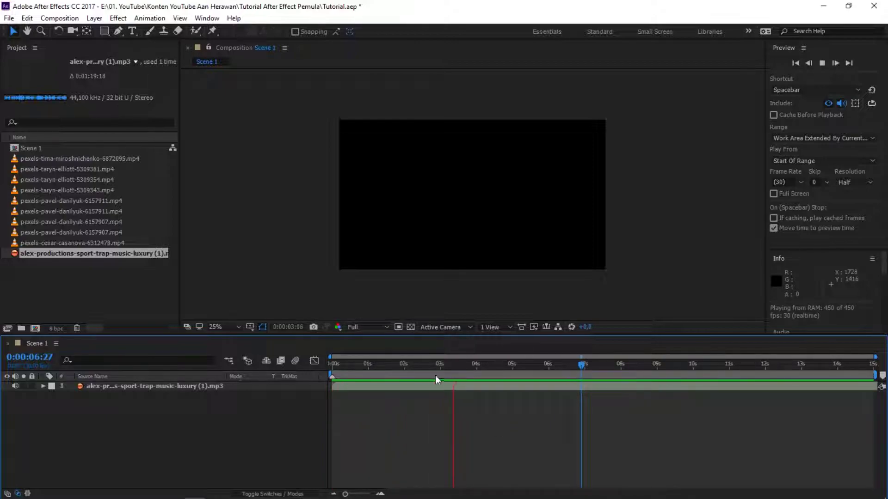
left_click(587, 367)
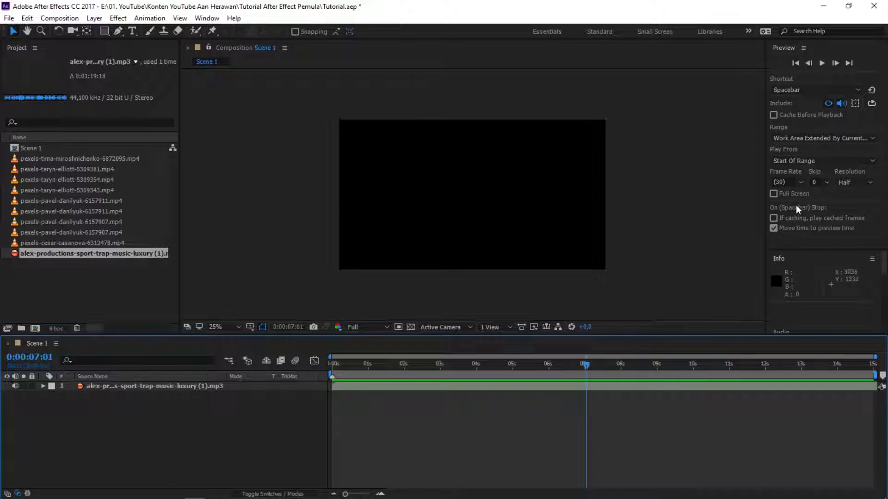
- Switch the preview start to Current Time and preview Scene 1 from 0:00:05:00
left_click(797, 161)
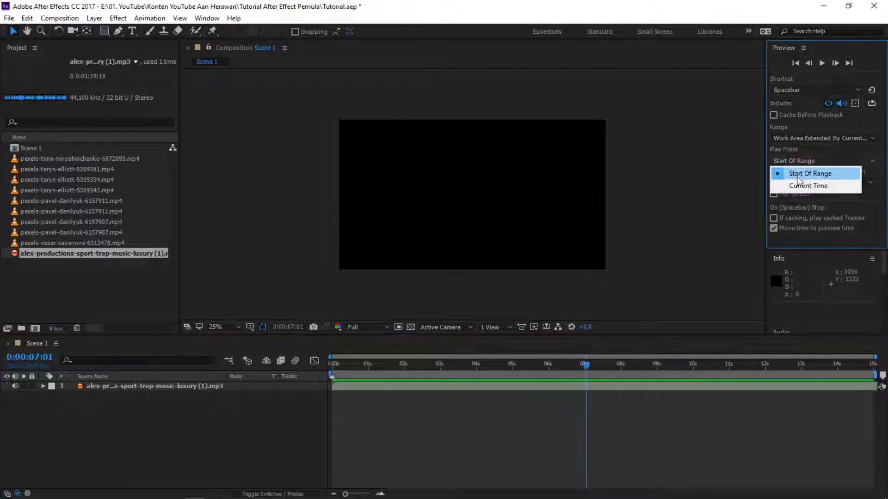
left_click(797, 185)
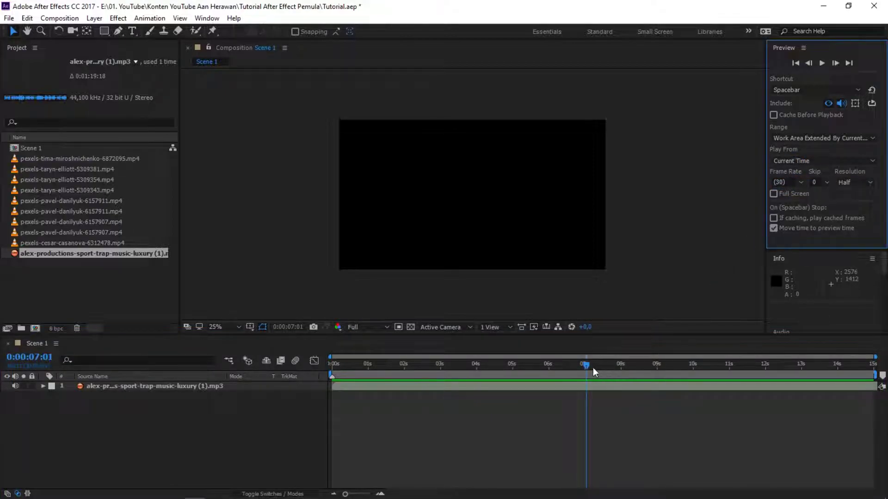
left_click_drag(584, 365, 511, 370)
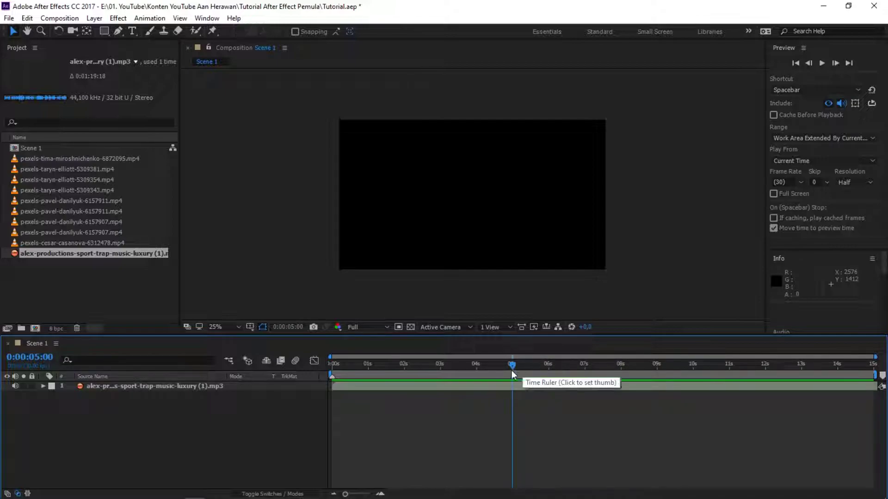
key("space")
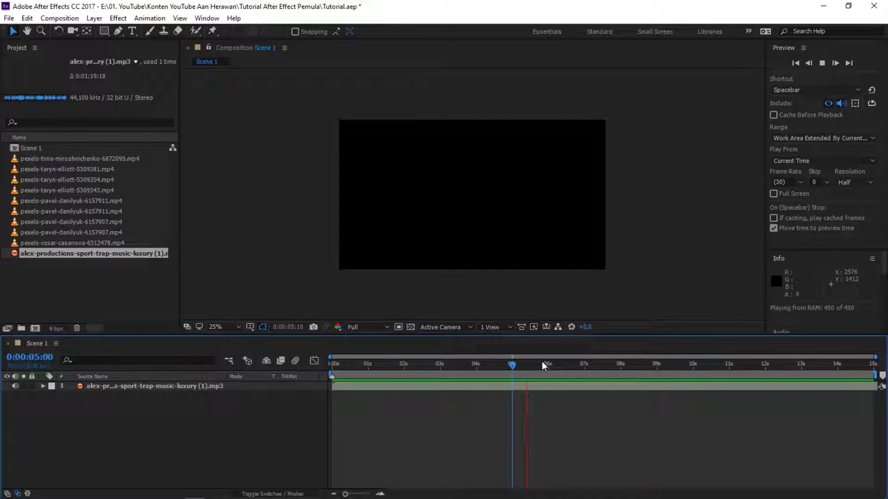
- Stop the preview and keep the preview frame rate on Auto (30)
left_click(648, 276)
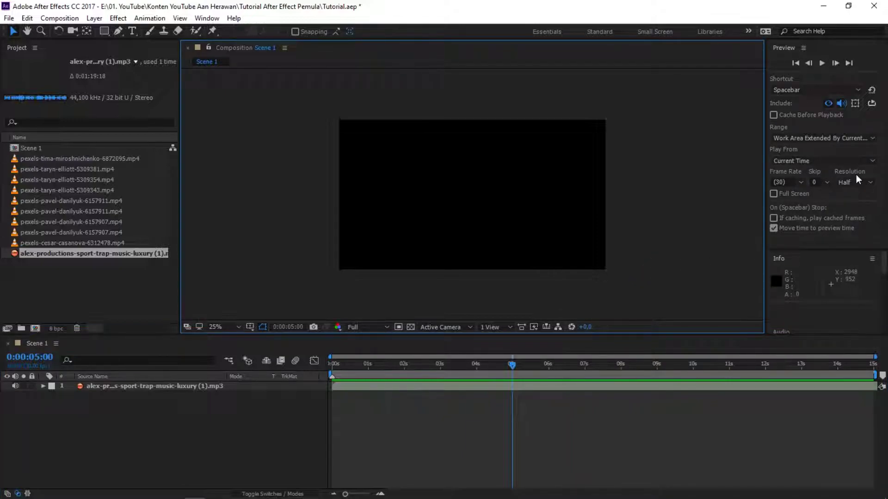
left_click(800, 182)
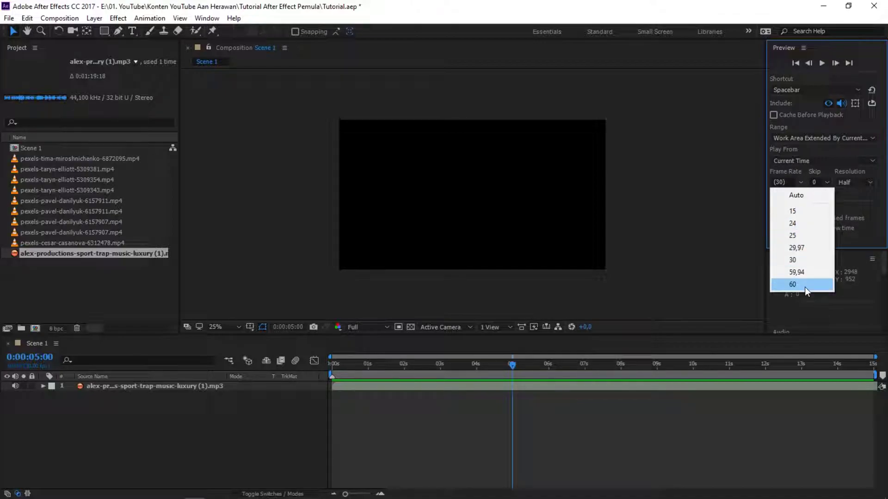
left_click(801, 195)
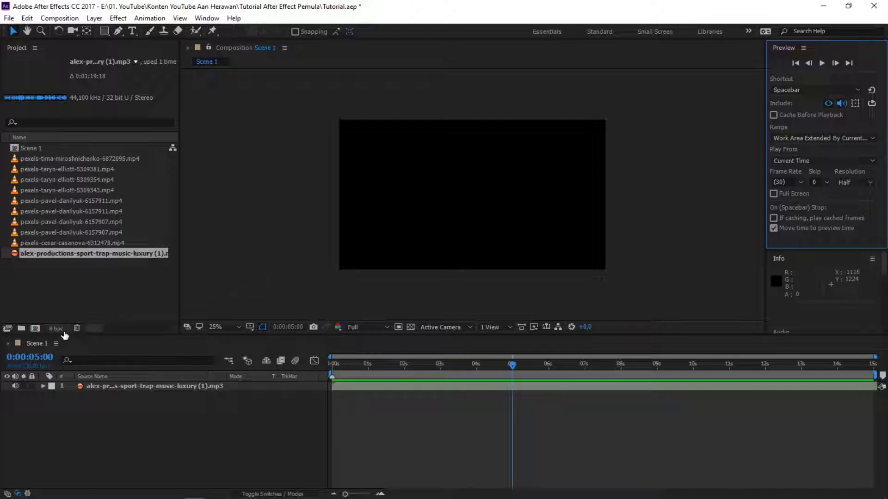
right_click(34, 343)
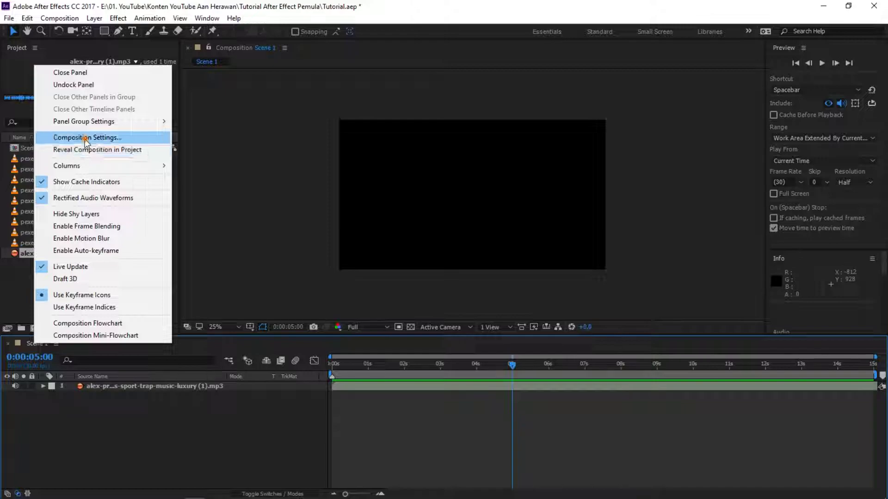
left_click(86, 138)
left_click(389, 171)
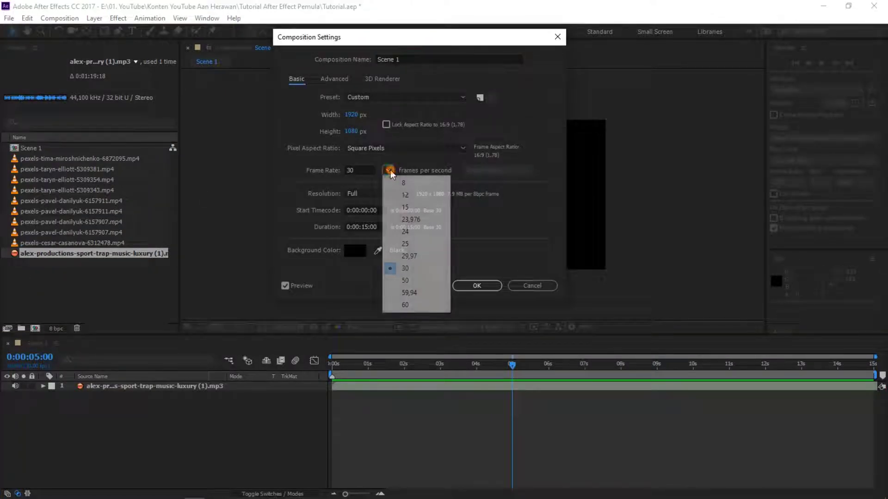
left_click(402, 303)
left_click(486, 286)
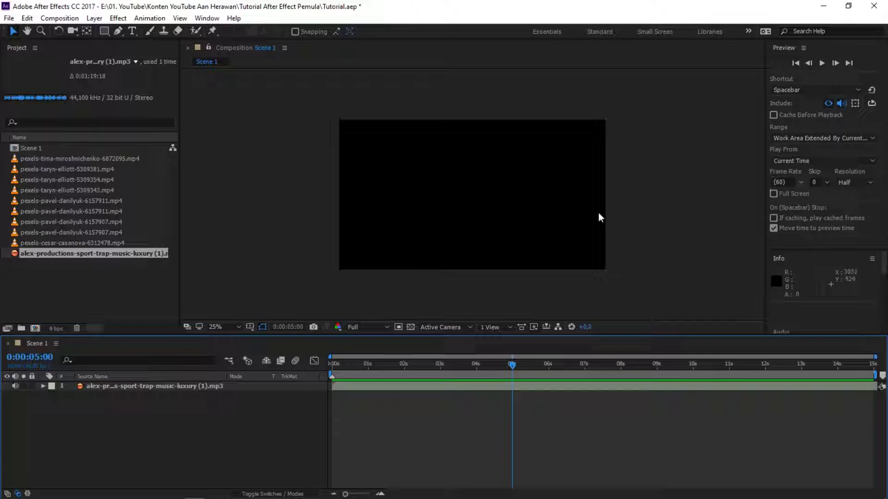
right_click(42, 341)
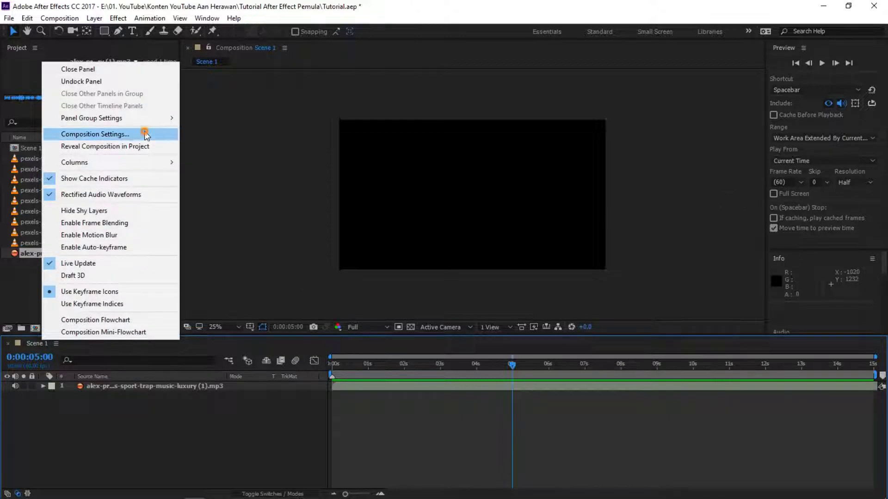
left_click(146, 134)
left_click(387, 170)
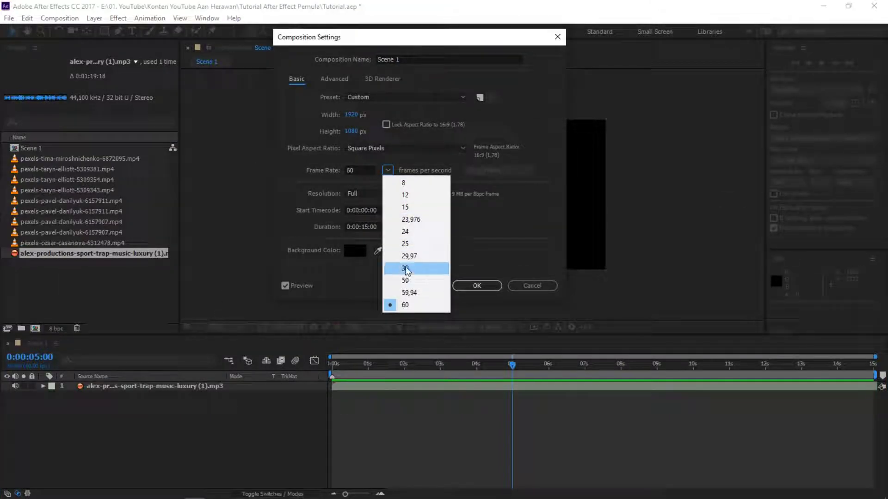
left_click(405, 268)
left_click(475, 286)
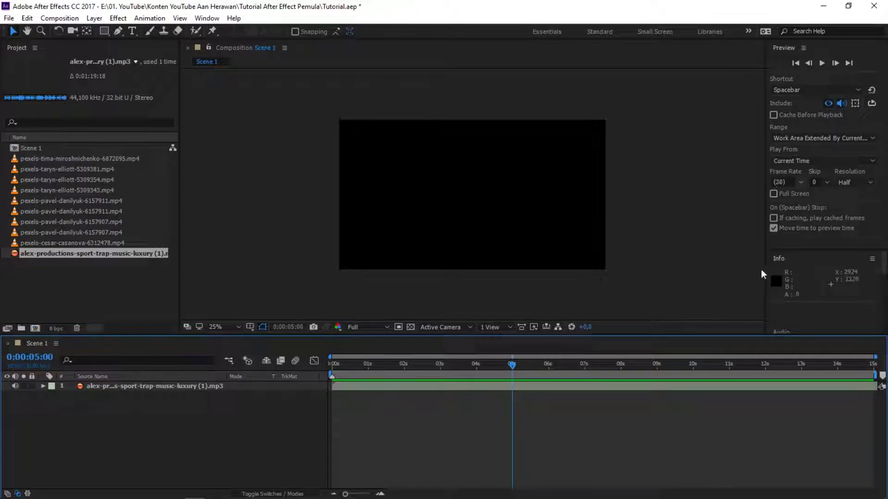
- Check and dismiss the taskbar music player's controls, then return Scene 1's time to 0:00:00:00
mouse_move(277, 491)
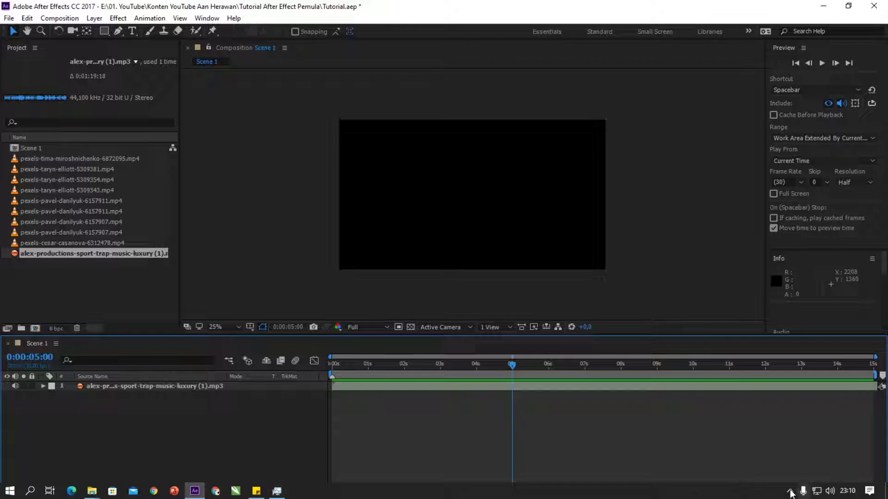
left_click(790, 491)
mouse_move(801, 473)
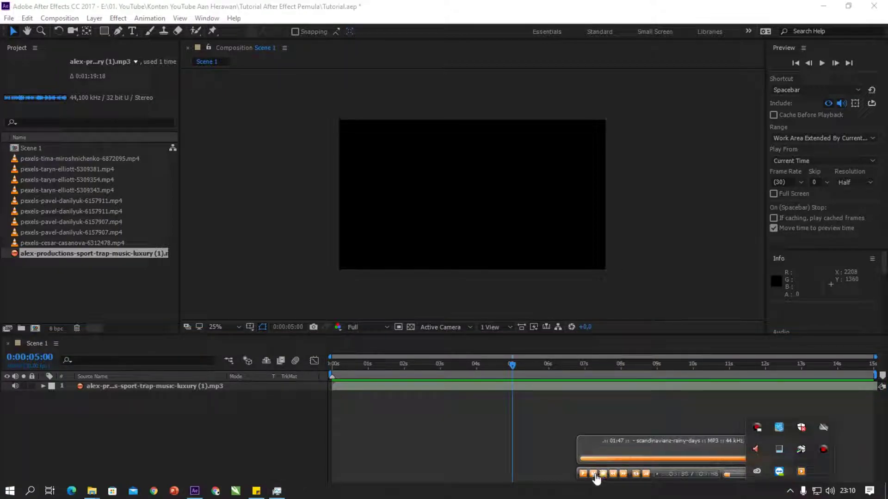
left_click(222, 436)
left_click_drag(342, 370, 290, 366)
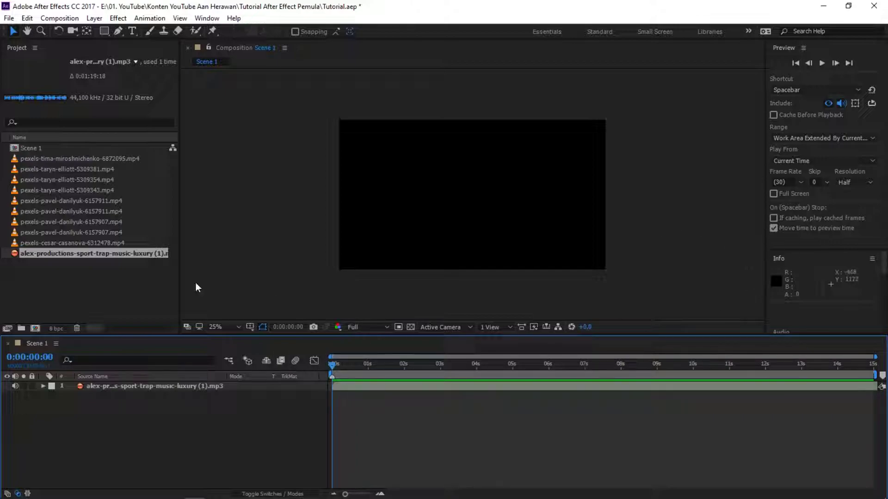
- Change Scene 1's composition frame rate to 60 fps in Composition Settings
right_click(31, 344)
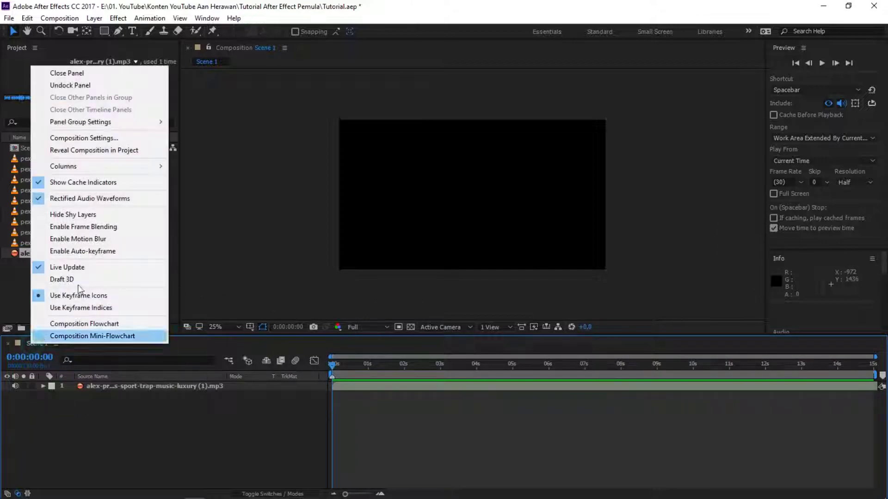
left_click(97, 139)
left_click(388, 170)
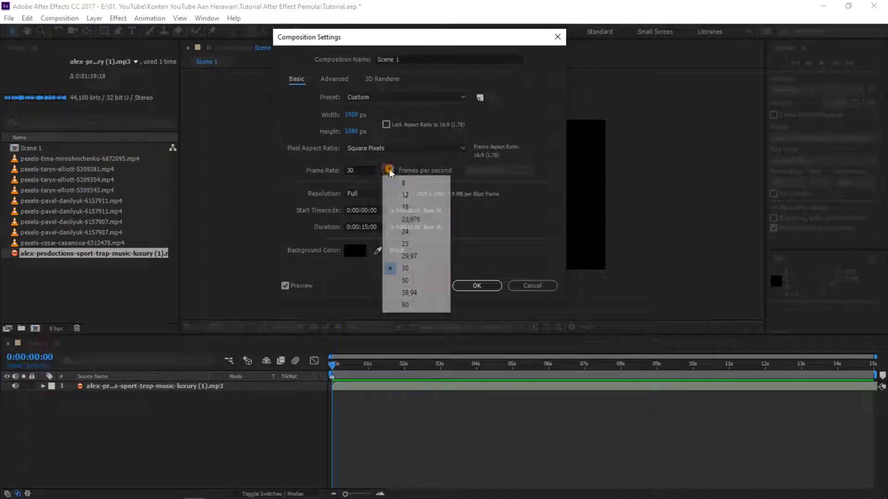
left_click(404, 306)
left_click(477, 285)
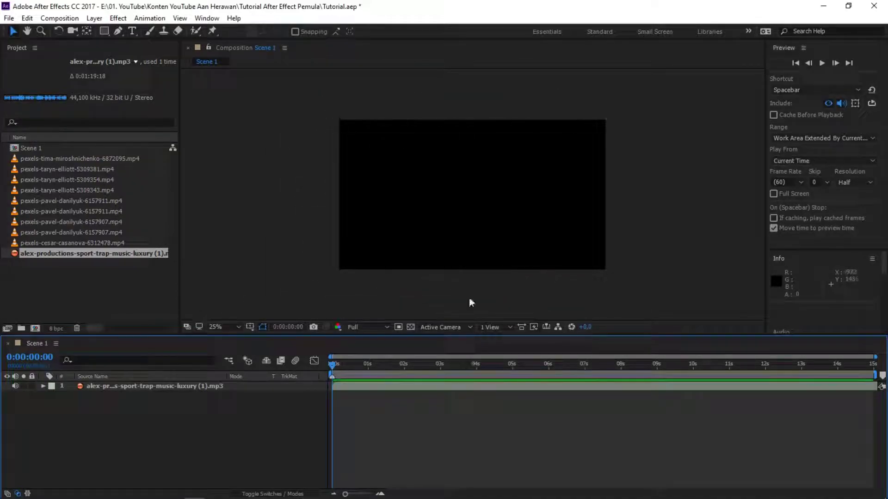
- Fix the preview frame rate at 30 and preview Scene 1 from 0:00:03:25
left_click(800, 183)
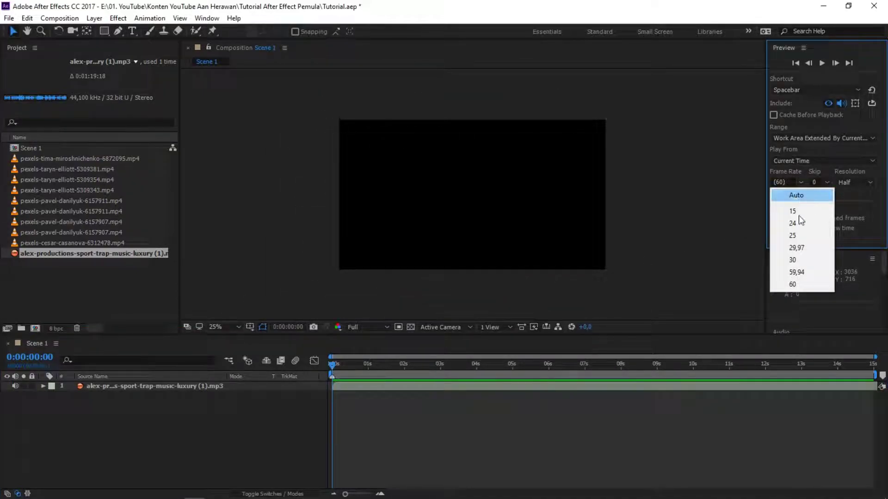
left_click(799, 261)
left_click(455, 366)
key("space")
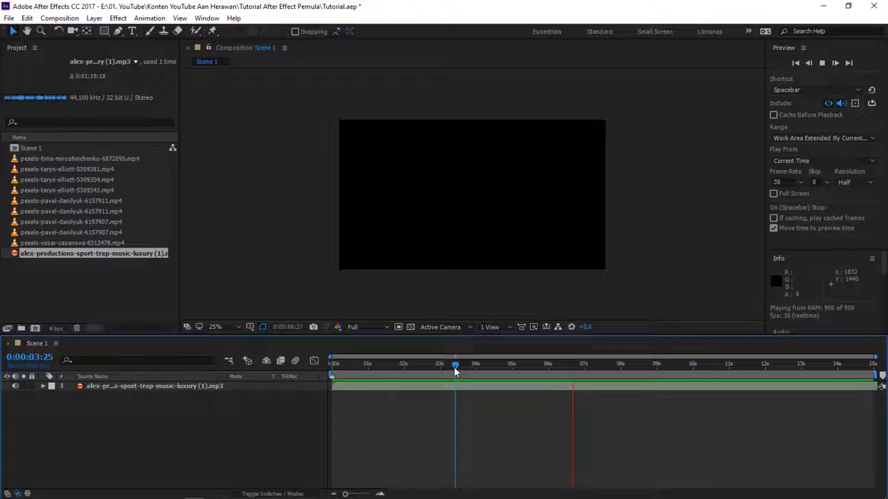
left_click(470, 284)
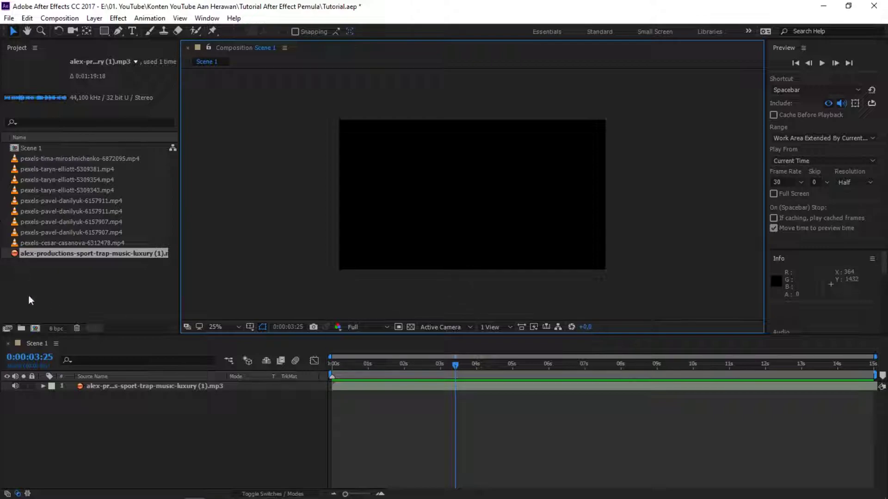
- Reopen Scene 1's Composition Settings and close them without changes
right_click(34, 346)
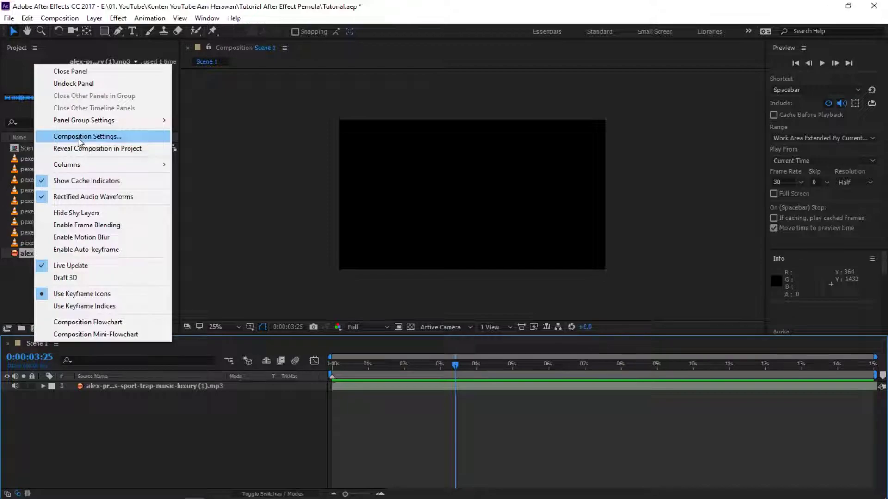
left_click(78, 137)
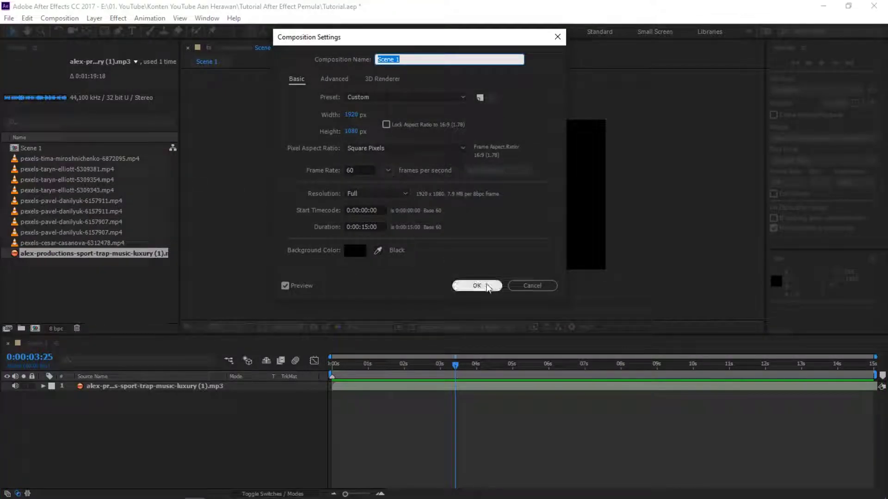
left_click(476, 284)
- Set the preview frame rate to 60 and preview Scene 1 from 0:00:03:36
left_click(792, 183)
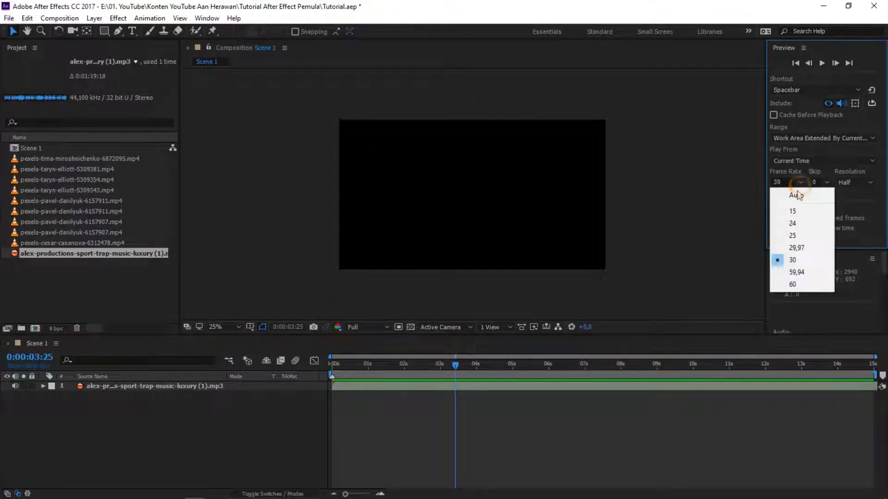
left_click(792, 284)
left_click_drag(455, 366, 465, 367)
key("space")
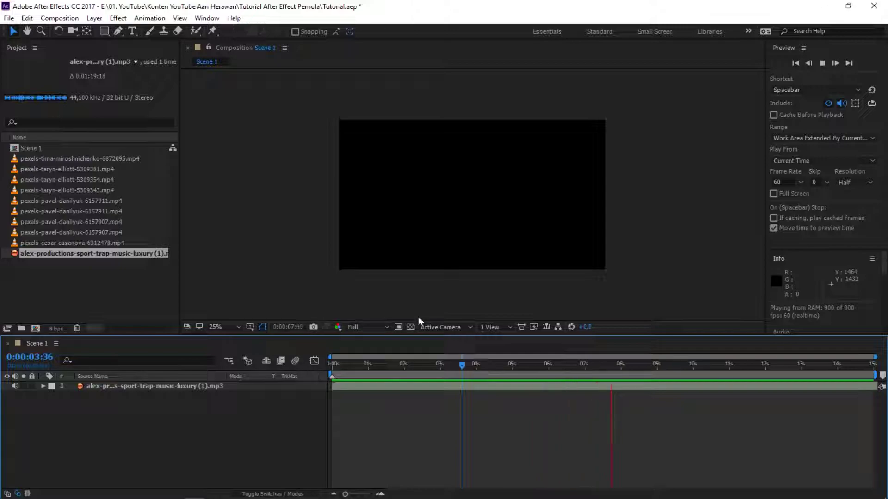
left_click(465, 302)
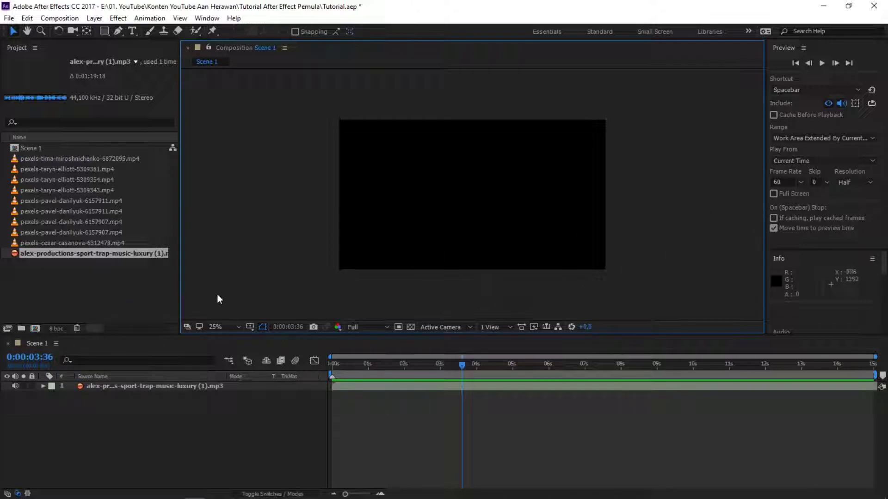
- Set the preview frame rate to Auto and keep frame skip at 0
left_click(801, 182)
left_click(801, 195)
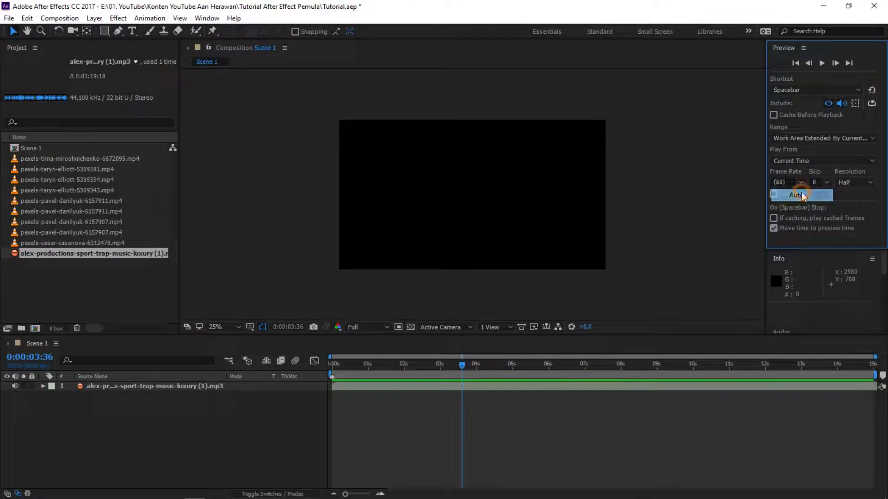
left_click(827, 182)
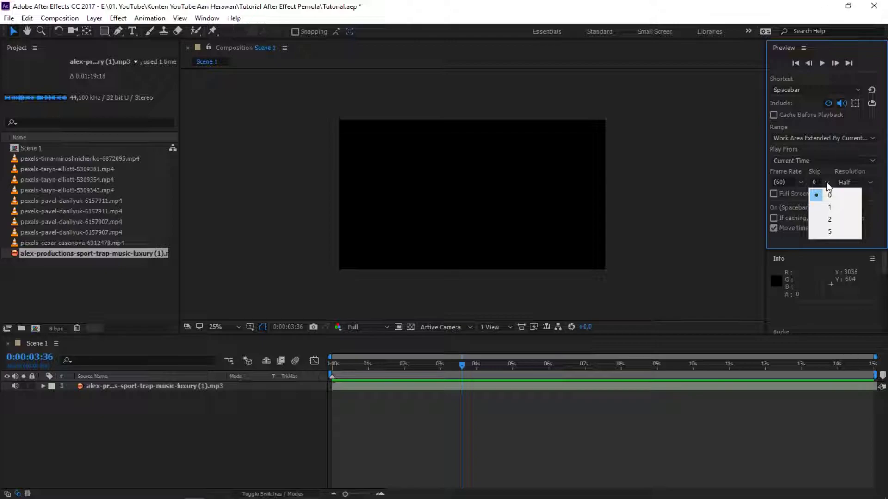
left_click(830, 195)
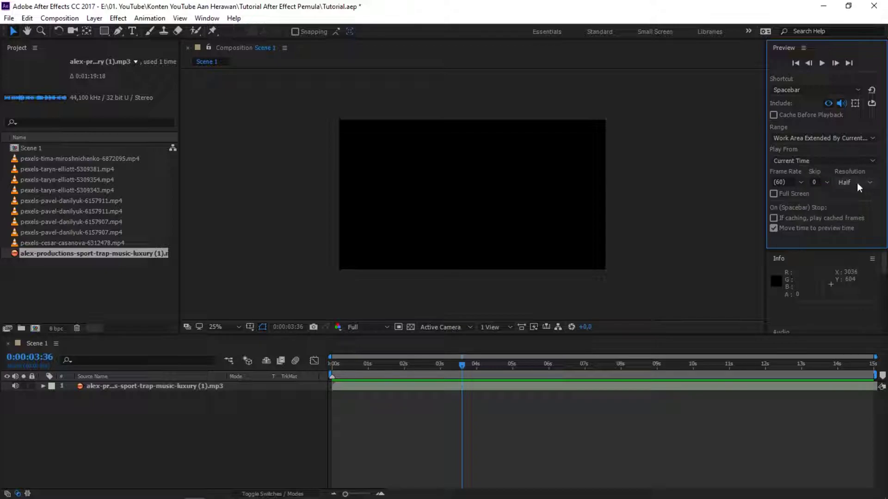
- Set preview resolution to Quarter and bring up the Scene 1 panel menu
left_click(855, 182)
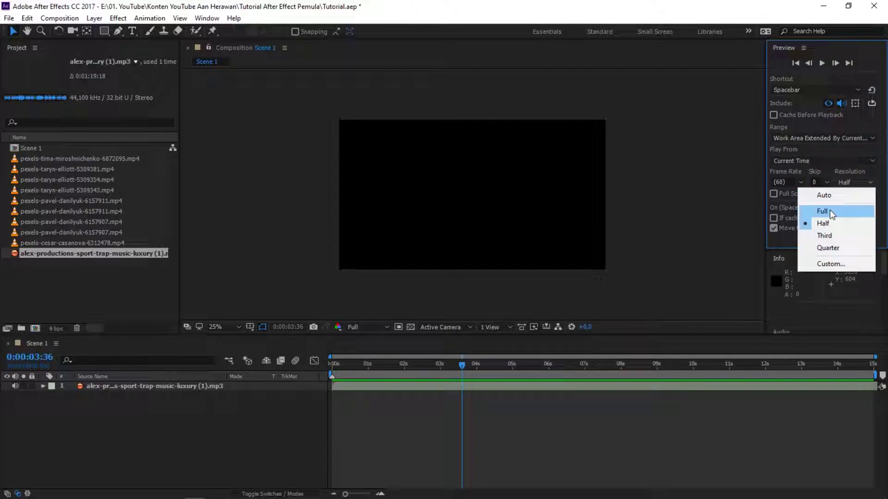
left_click(829, 211)
left_click(852, 183)
left_click(835, 248)
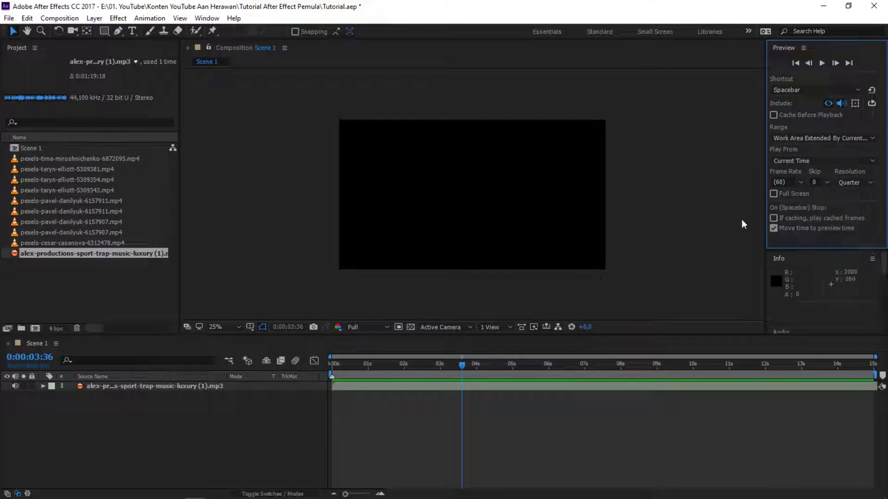
left_click(55, 344)
- Change Scene 1's frame rate from 60 to 30 fps in Composition Settings
left_click(72, 134)
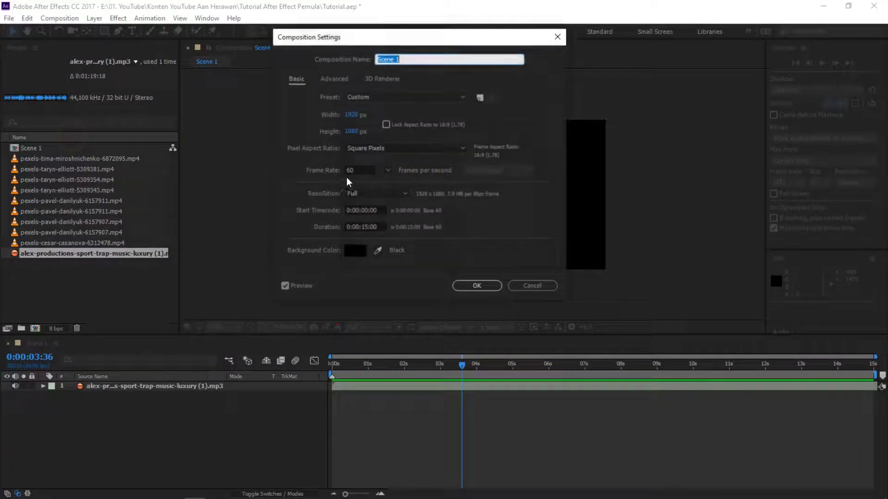
left_click(389, 170)
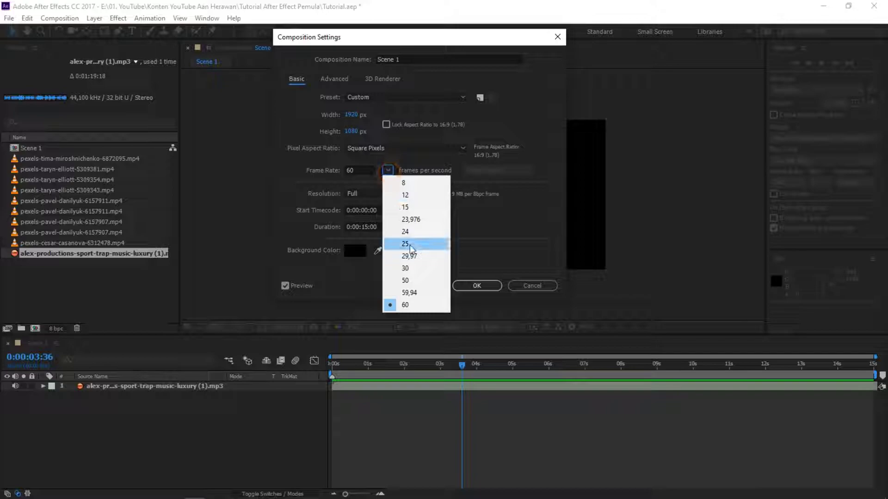
left_click(406, 268)
left_click(471, 287)
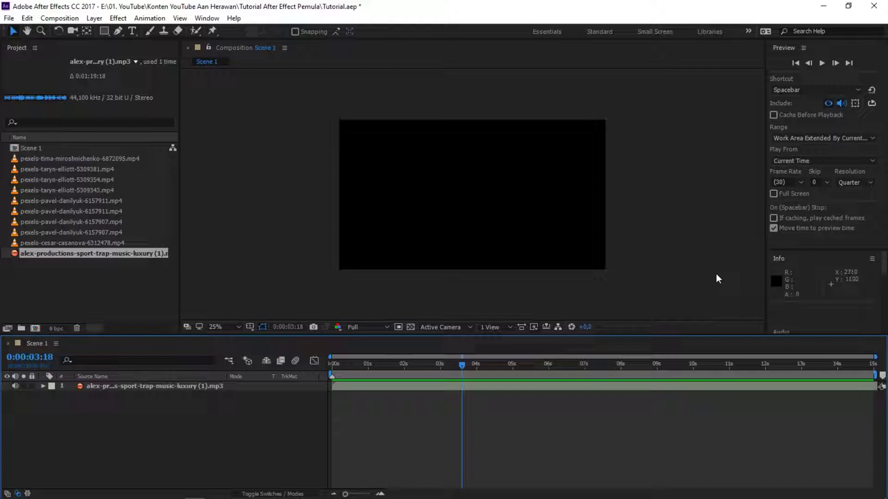
- Return the playhead to 0:00:00:00 and zoom the timeline into Scene 1's first few seconds
left_click_drag(366, 368, 331, 361)
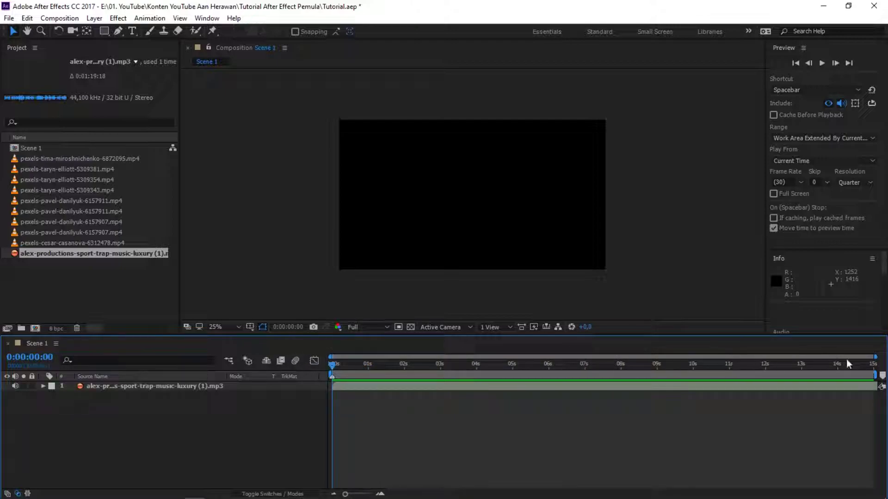
left_click_drag(875, 357, 455, 357)
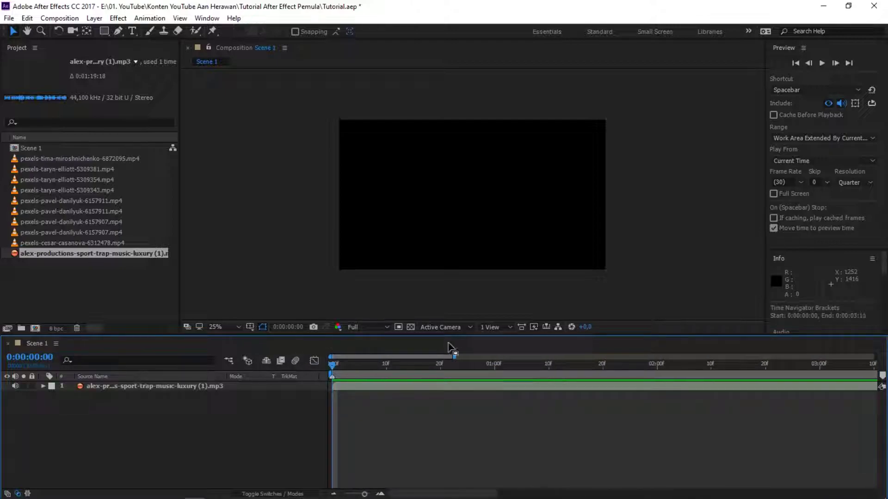
left_click(367, 390)
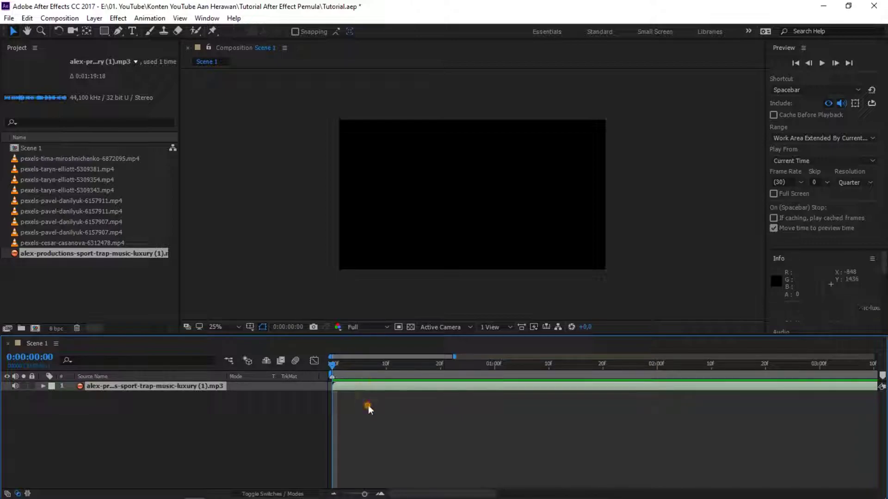
left_click(368, 406)
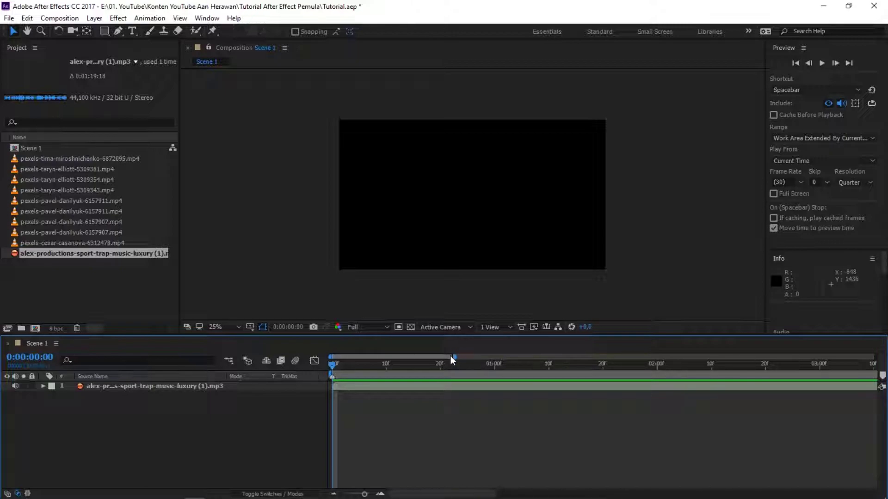
left_click_drag(452, 357, 469, 356)
left_click(63, 241)
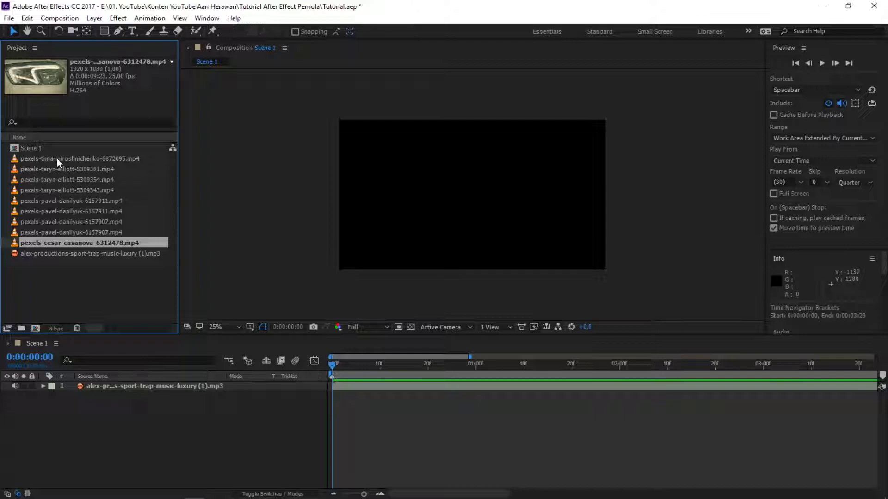
left_click(57, 158, "shift")
left_click_drag(52, 245, 78, 384)
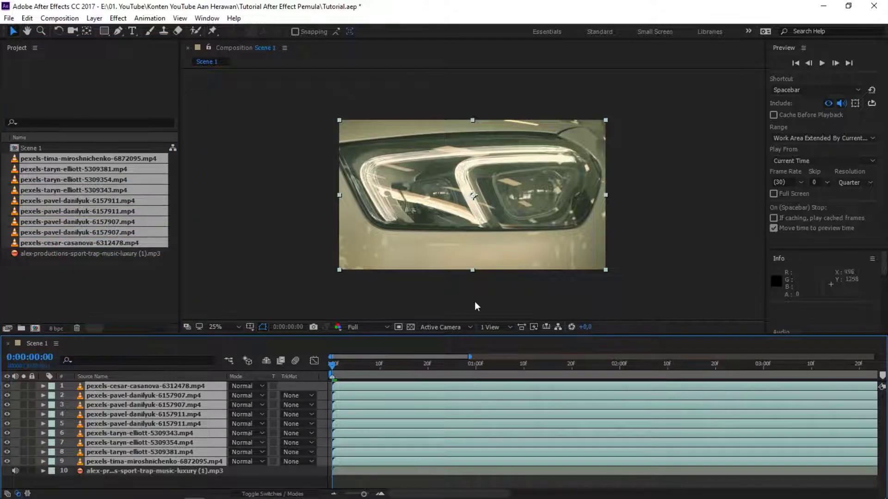
key("comma")
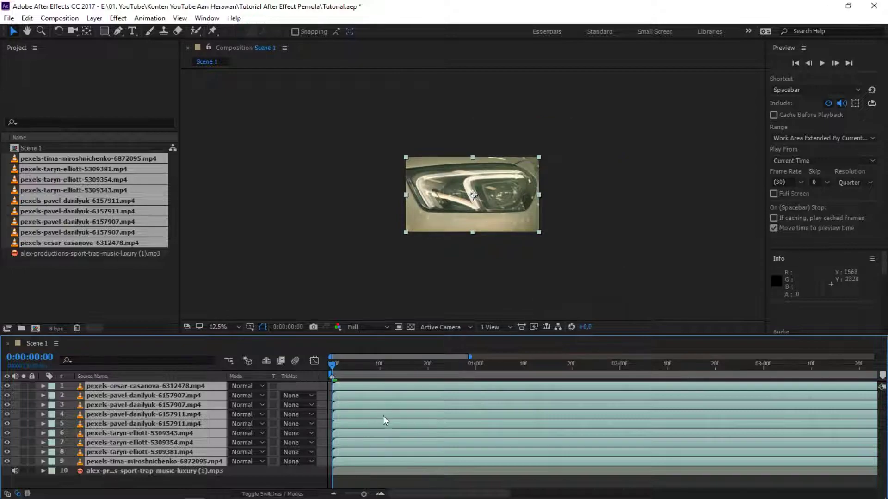
key("Delete")
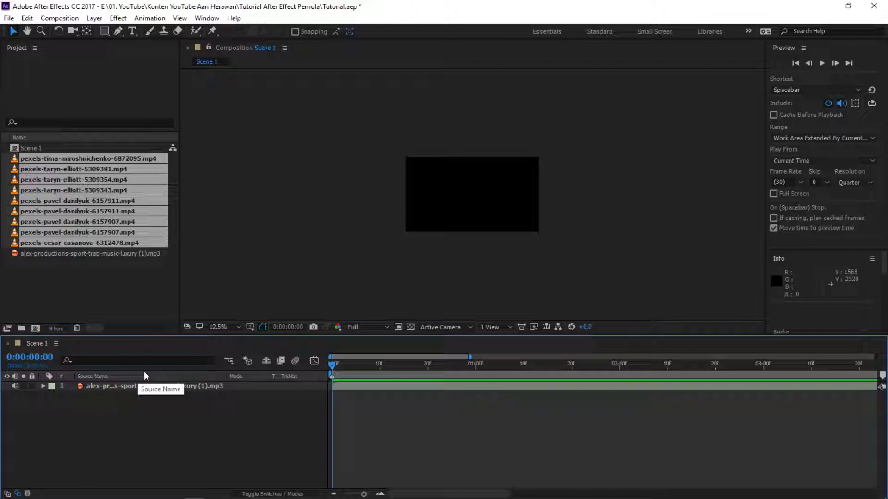
- Reveal the music layer's Audio > Waveform and nudge the layer slightly earlier
left_click(43, 386)
left_click(50, 397)
left_click(62, 414)
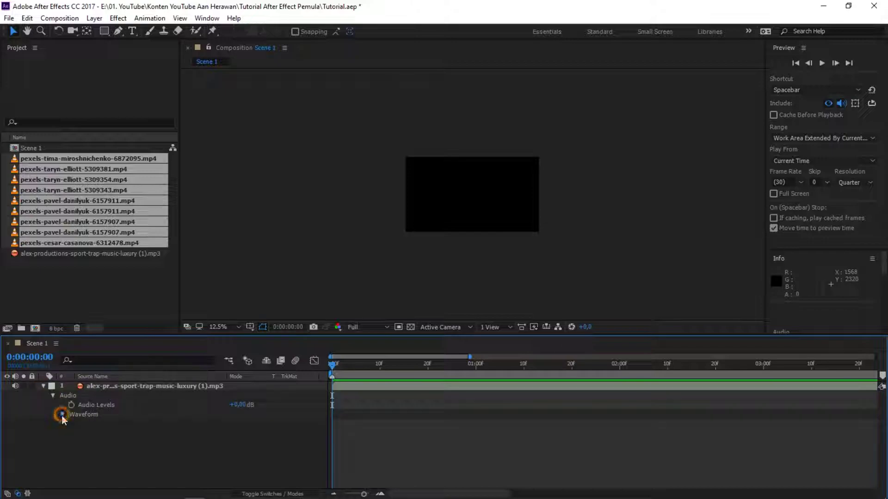
left_click_drag(387, 389, 357, 384)
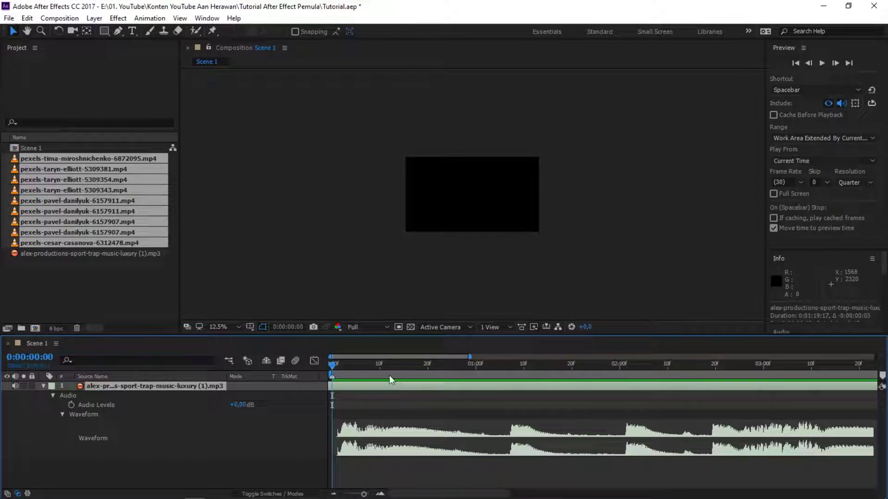
- Preview the music, then stop and park the playhead at 0:00:00:03
key("space")
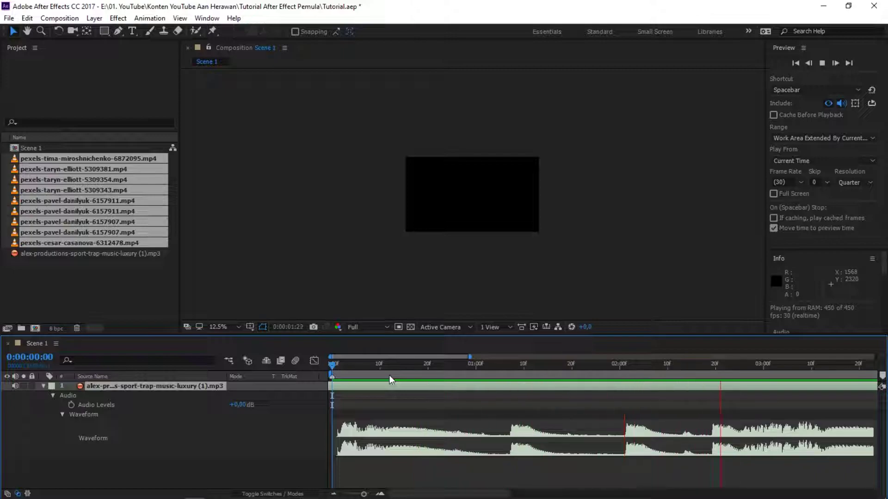
left_click(335, 375)
left_click_drag(335, 375, 332, 374)
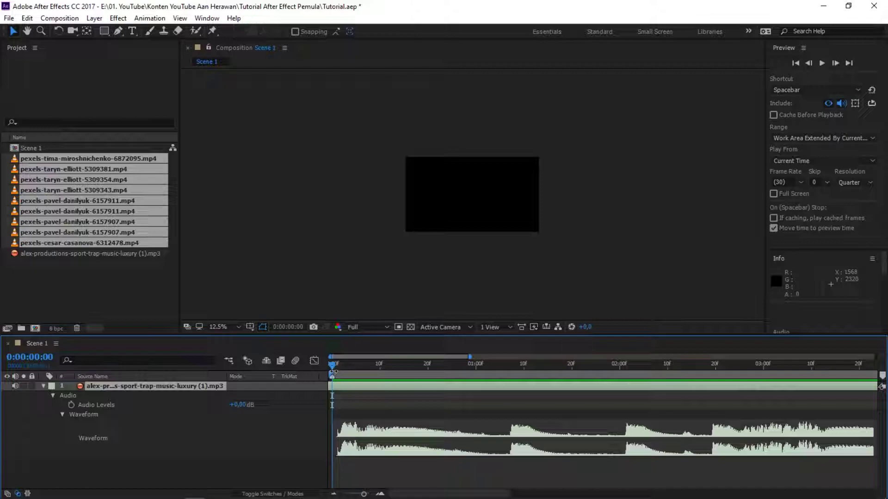
left_click_drag(332, 374, 347, 372)
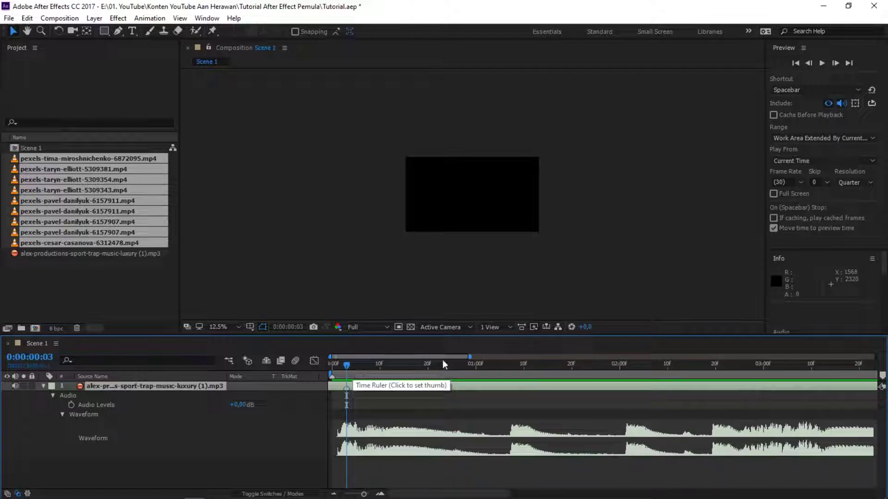
- Preview the music and add a layer marker on the 0:00:01:07 beat
left_click(332, 373)
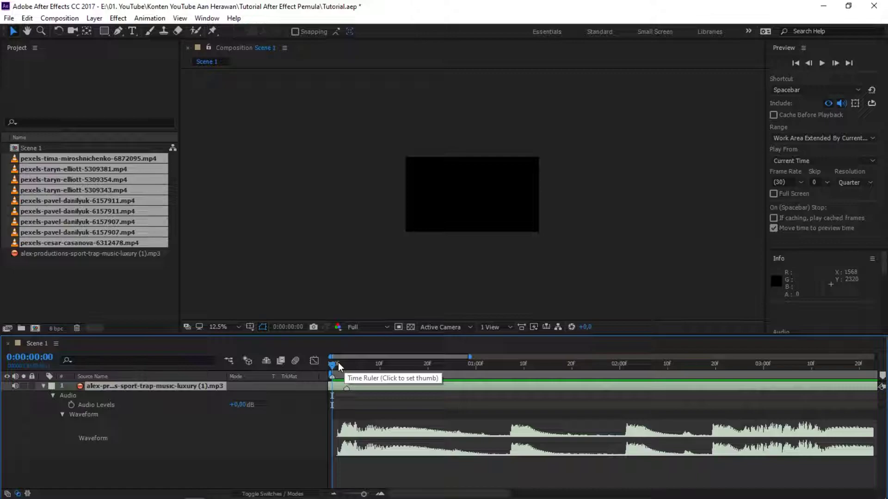
key("space")
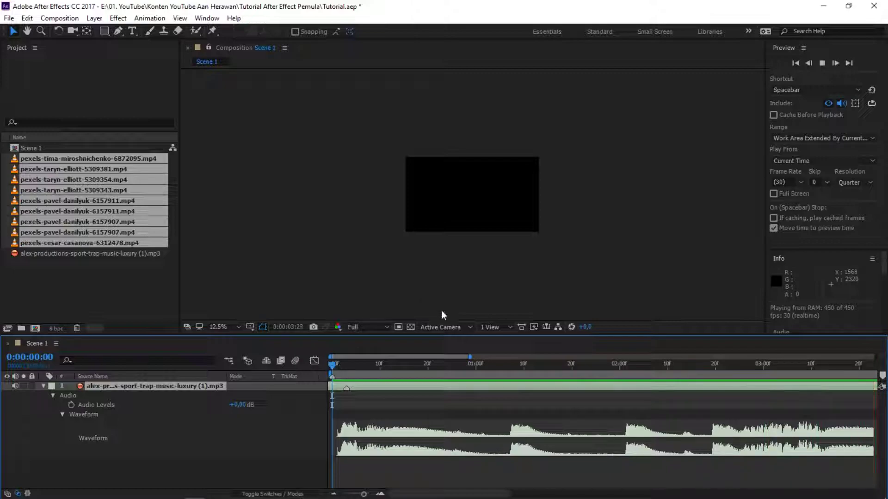
left_click(504, 369)
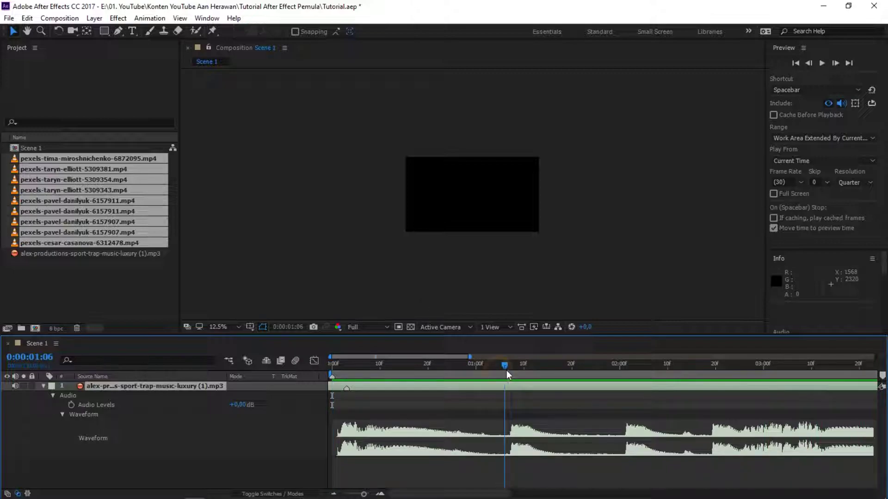
left_click(509, 370)
key("KP_Multiply")
- Locate the next beats by previewing and mark the beat at 0:00:02:19
left_click(625, 370)
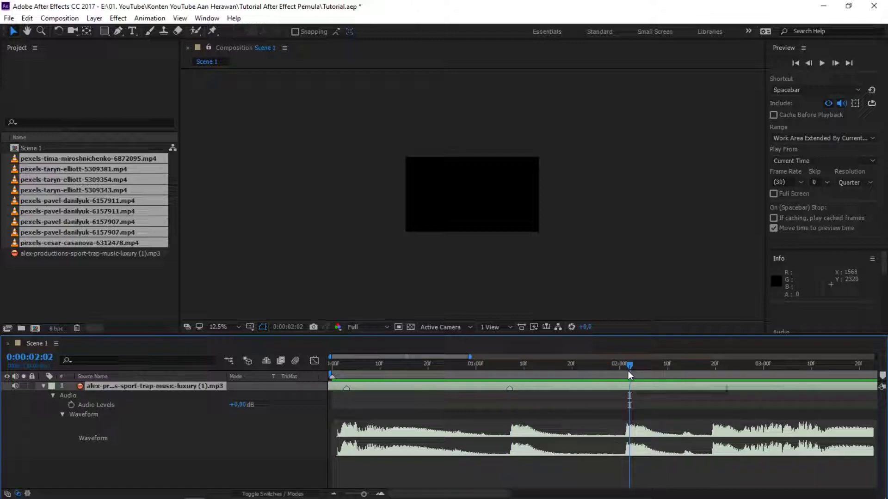
left_click(627, 369)
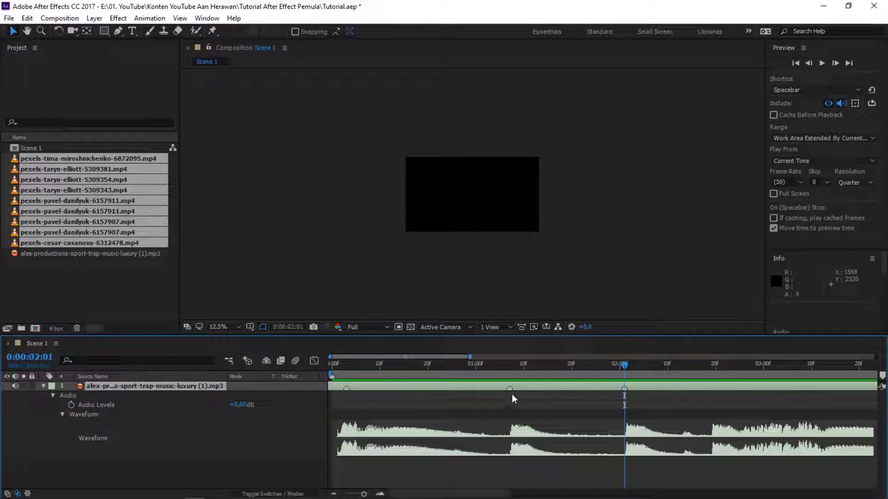
left_click_drag(483, 359, 485, 359)
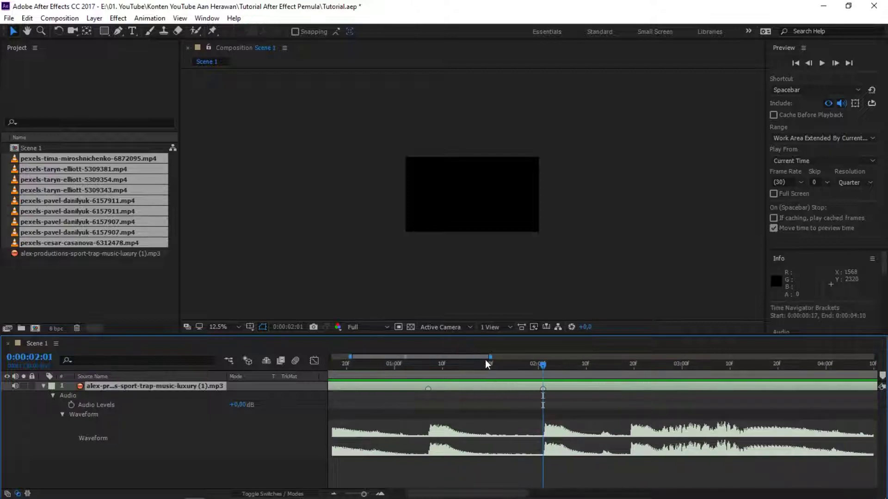
left_click(568, 364)
key("space")
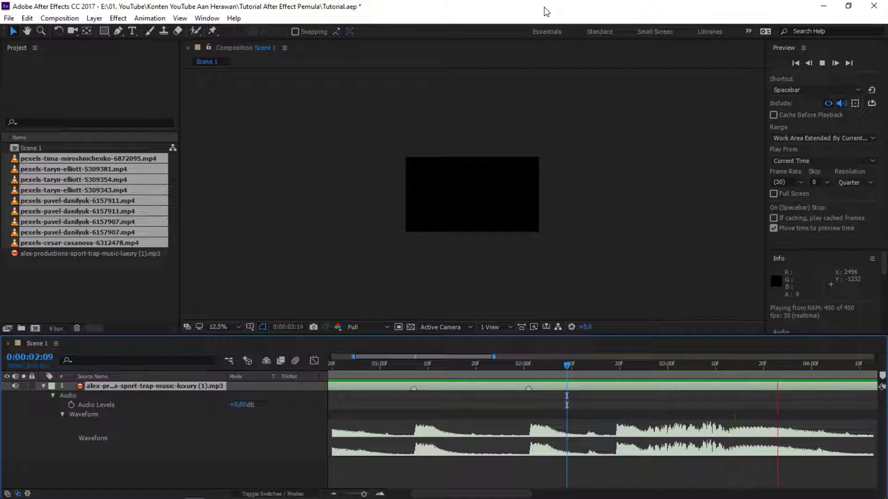
left_click(606, 376)
left_click_drag(606, 373, 615, 371)
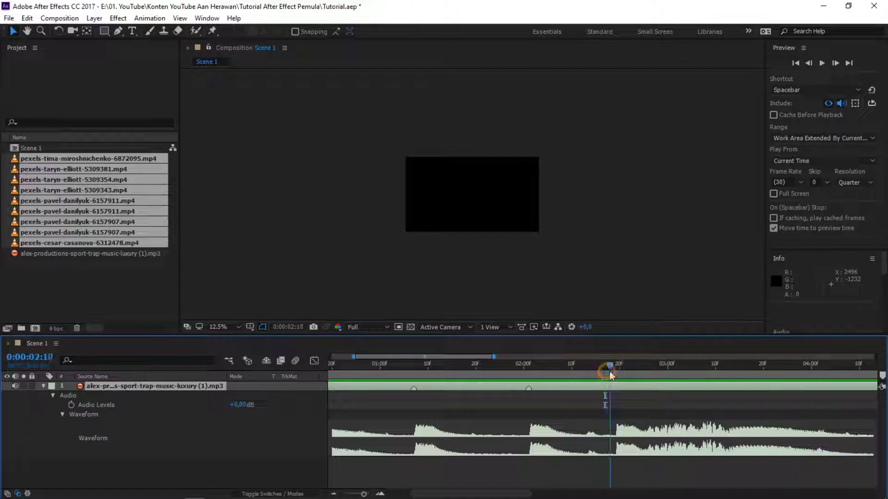
key("KP_Multiply")
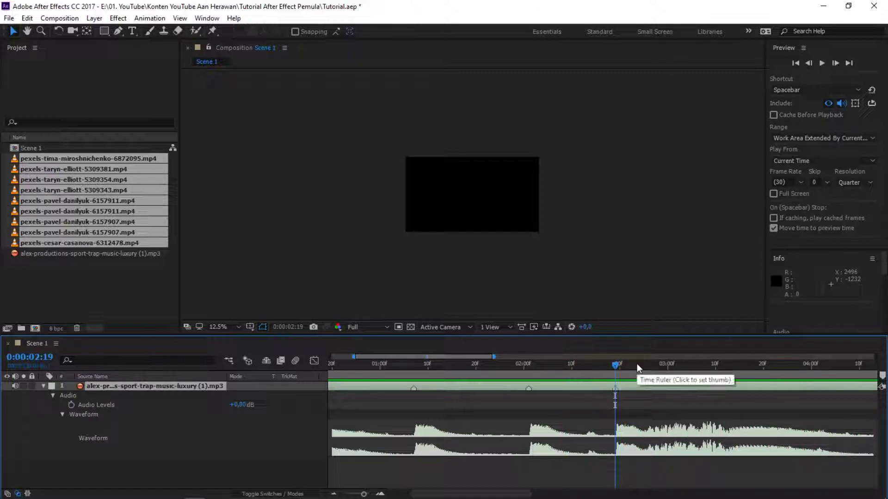
- Mark beats at 0:00:02:26 and 0:00:03:05, preview them, and park at 0:00:03:08
left_click_drag(637, 364, 691, 371)
key("KP_Multiply")
key("KP_Multiply")
key("KP_Multiply")
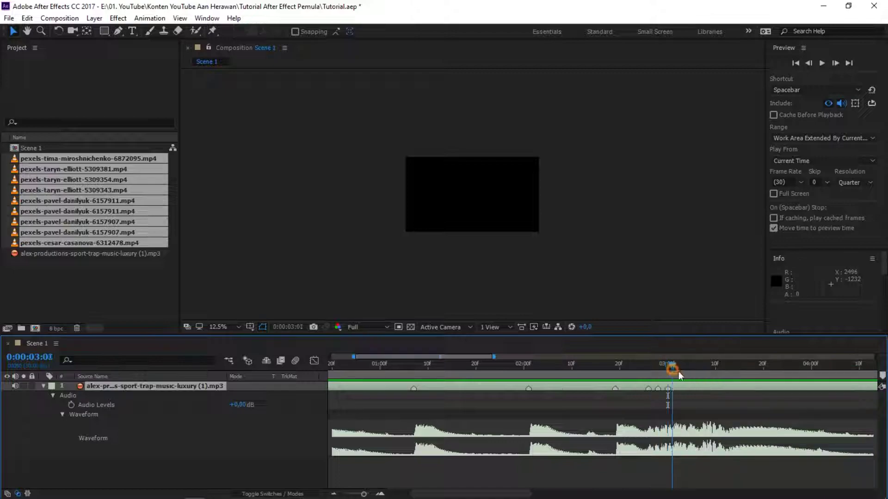
key("KP_Multiply")
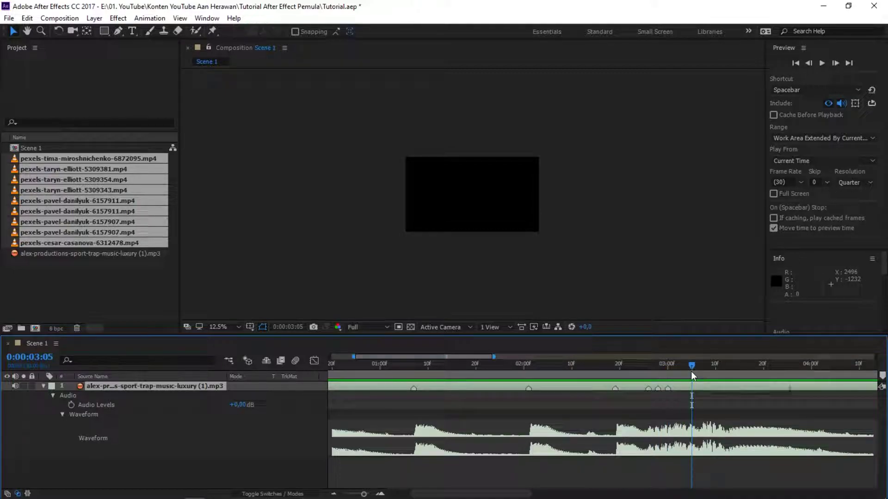
left_click(611, 373)
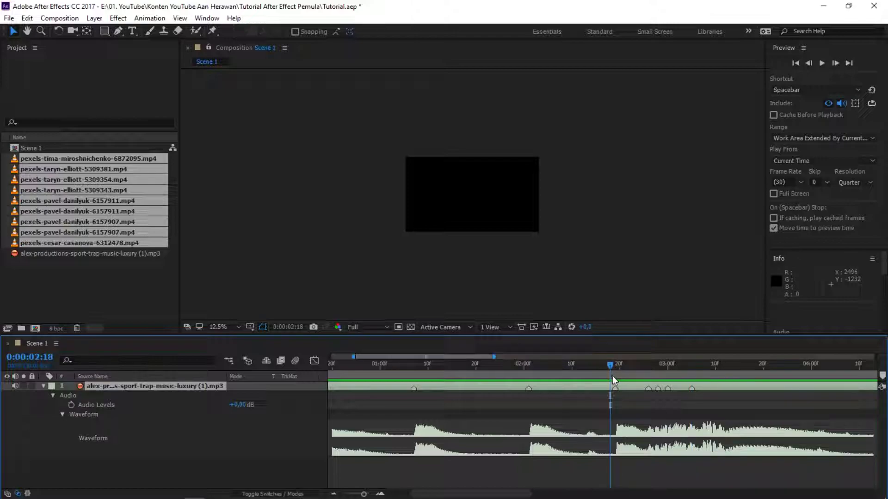
key("space")
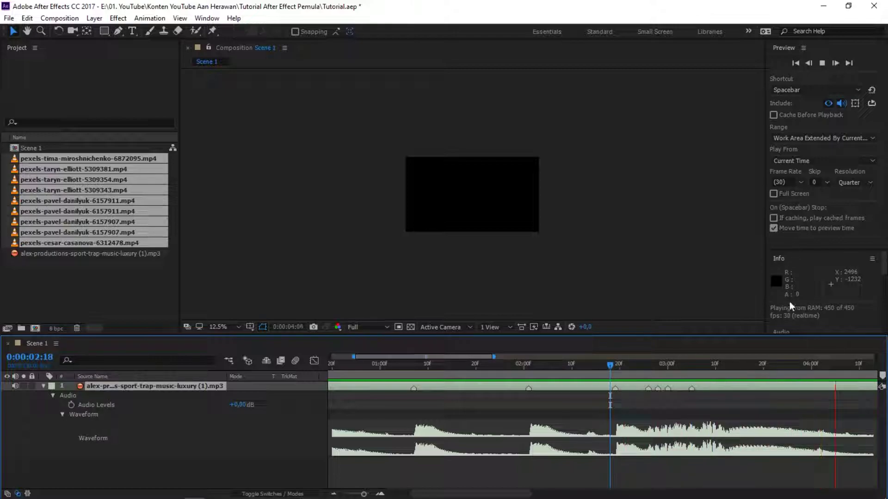
left_click(701, 365)
left_click_drag(702, 367, 705, 366)
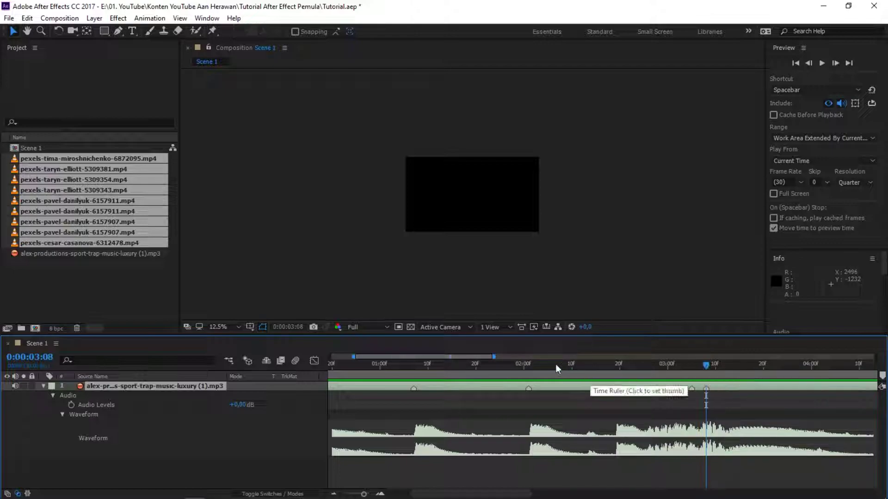
left_click_drag(494, 357, 554, 357)
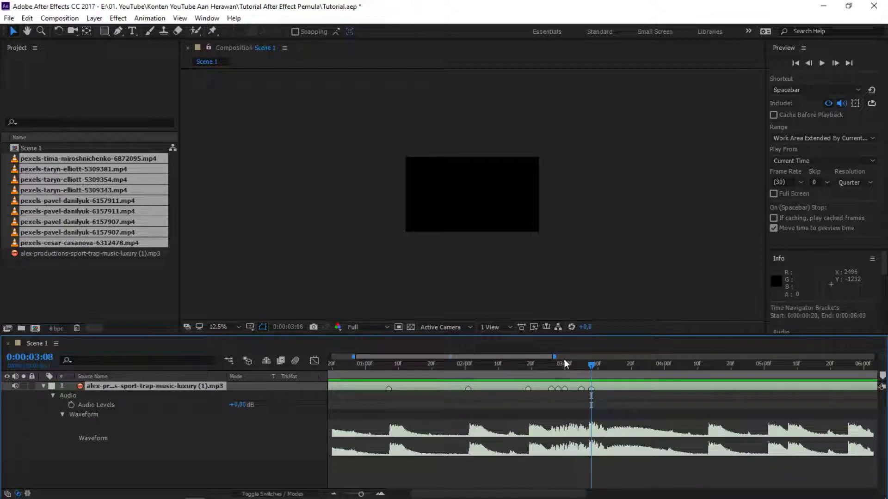
- Add music-layer markers on the beats at 0:00:04:13, 0:00:05:07 and 05:12
left_click(707, 367)
key("KP_Multiply")
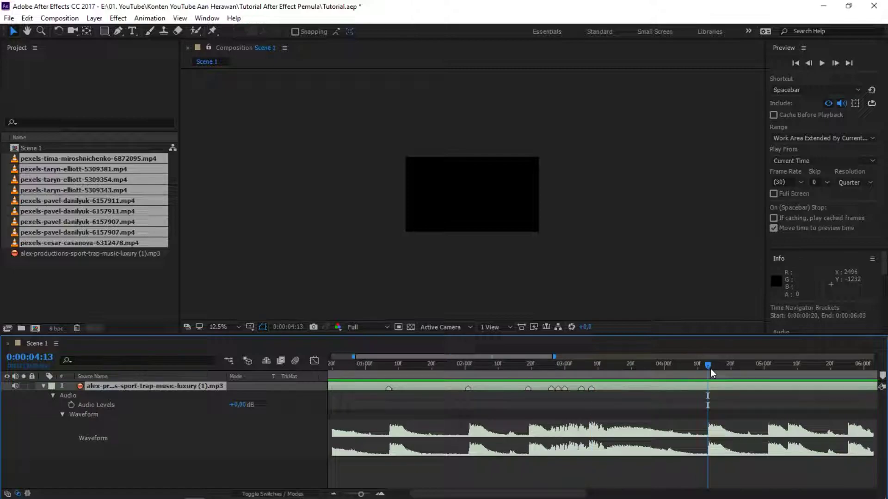
left_click(766, 370)
key("KP_Multiply")
left_click(786, 367)
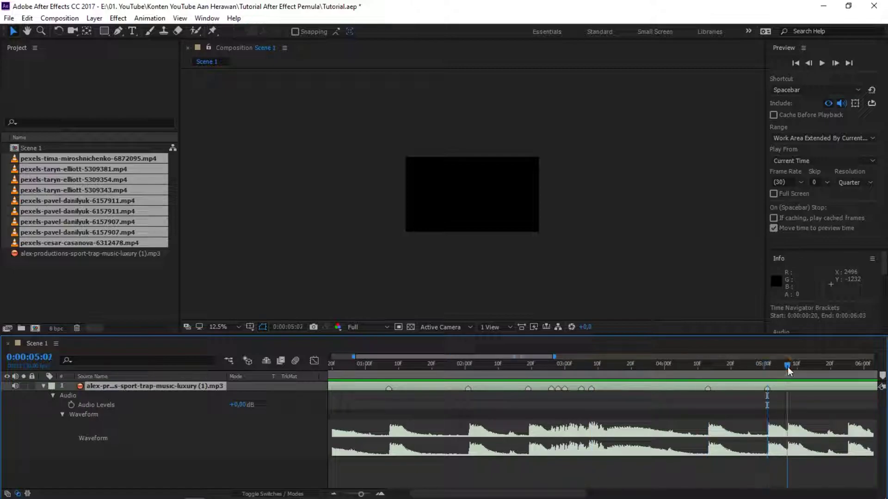
key("KP_Multiply")
- Preview from 0:00:04:08, undo an accidental shift of the music layer, and move to 06:13
left_click(694, 368)
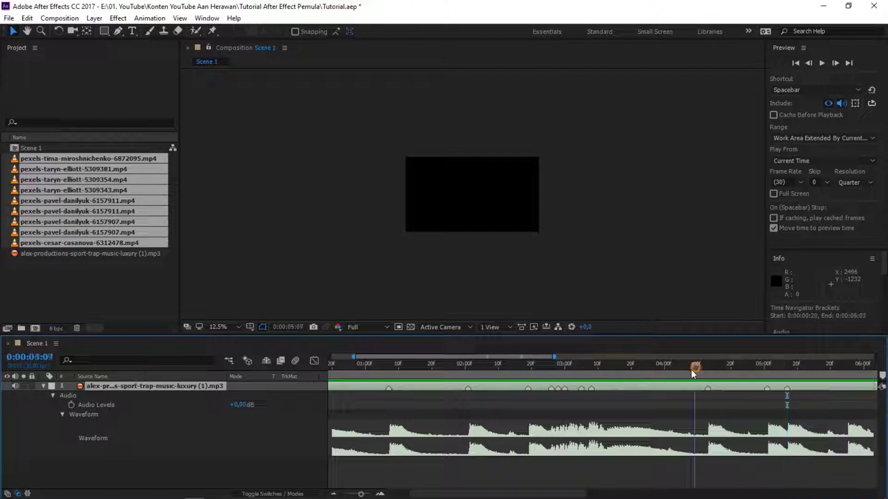
left_click(691, 370)
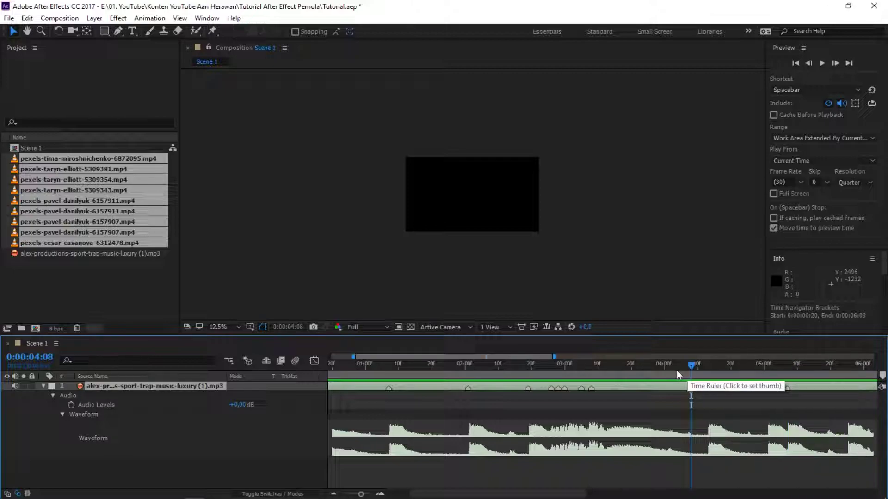
key("space")
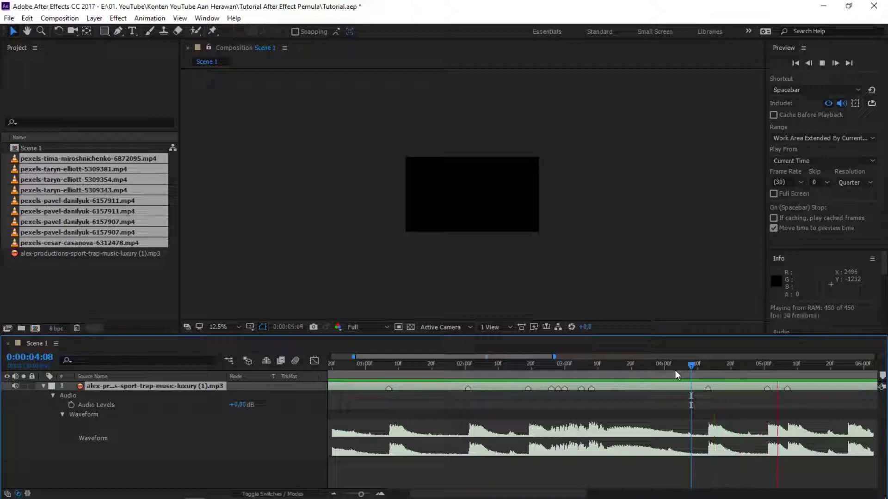
key("space")
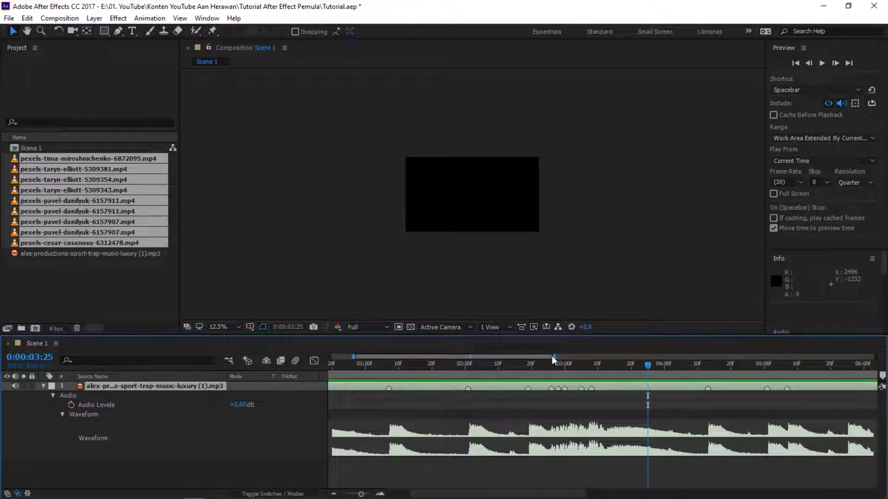
mouse_move(551, 356)
left_mouse_down()
mouse_move(630, 357)
mouse_move(717, 379)
left_mouse_up()
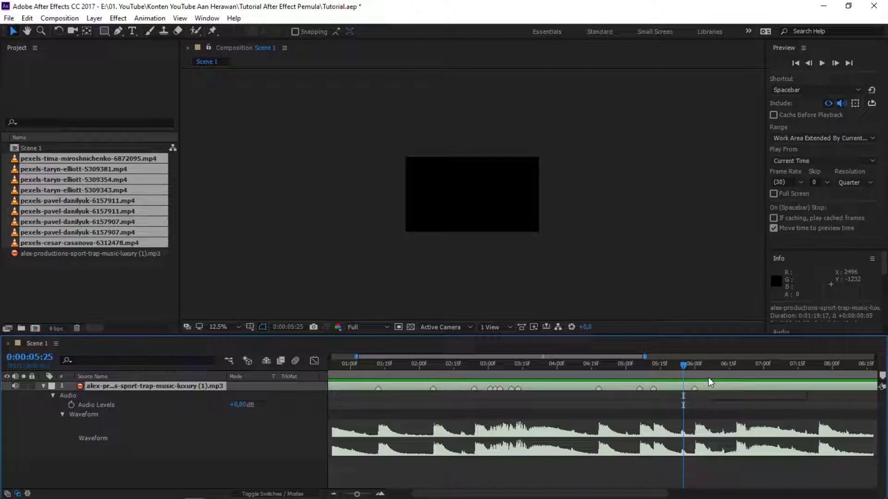
key("ctrl+z")
left_click(724, 374)
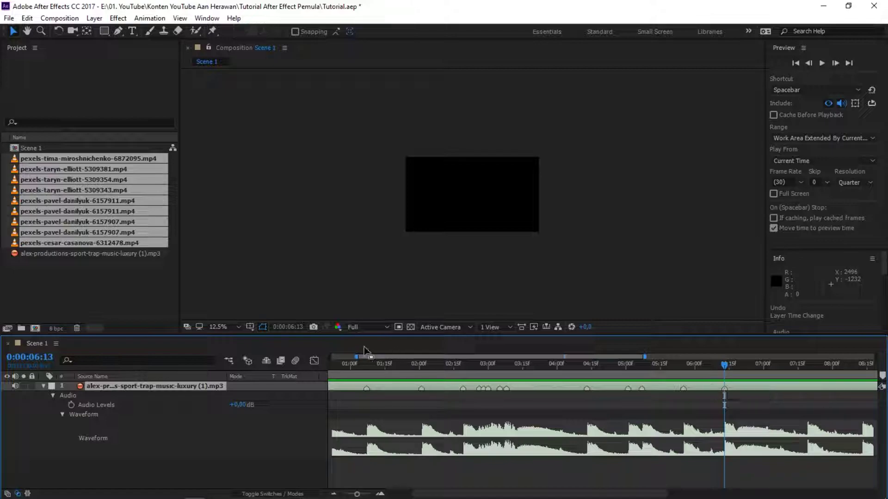
left_click_drag(356, 357, 296, 360)
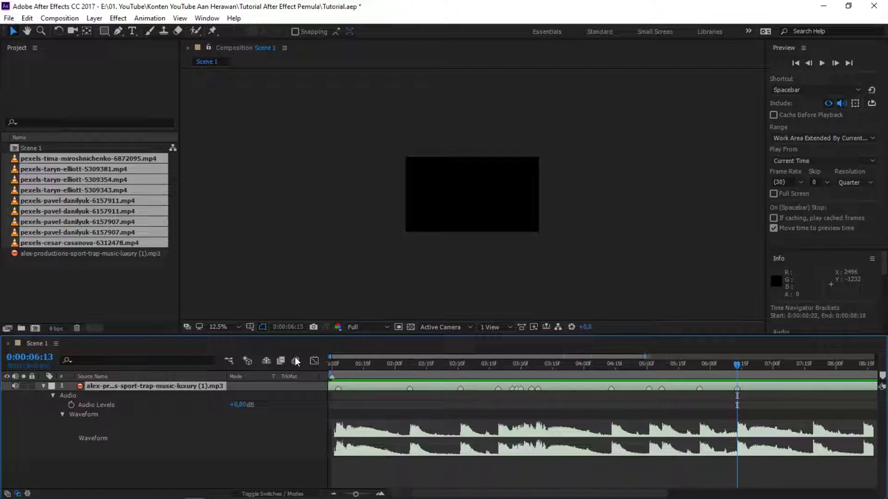
- Select pexels-cesar-casanova-6312478.mp4, collapse the music layer, and zoom into the first seconds
left_click(372, 461)
left_click(61, 273)
left_click(52, 246)
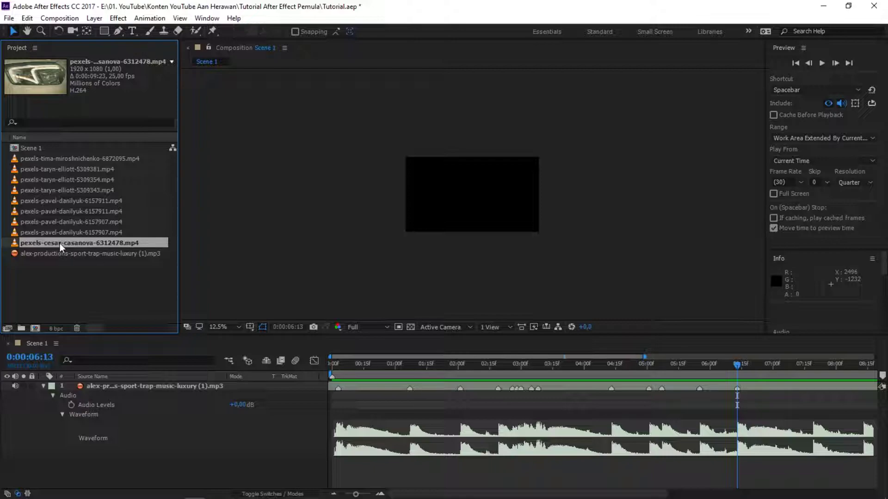
left_click(43, 386)
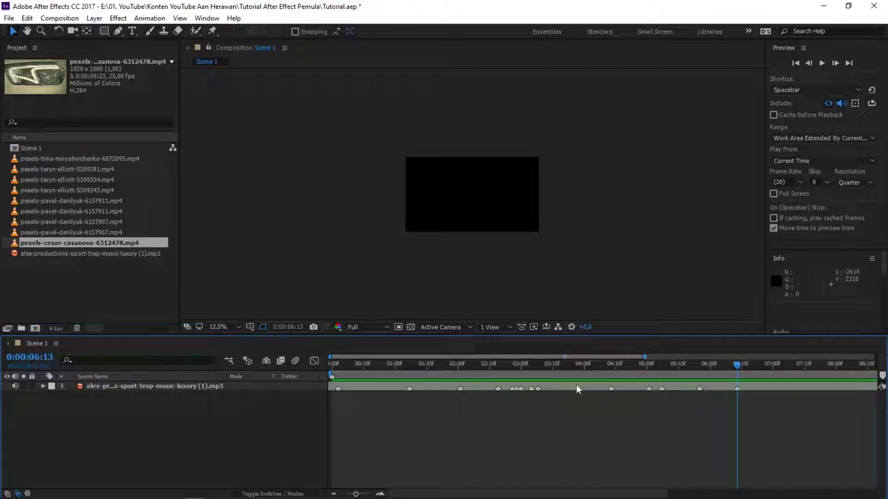
left_click_drag(645, 357, 425, 357)
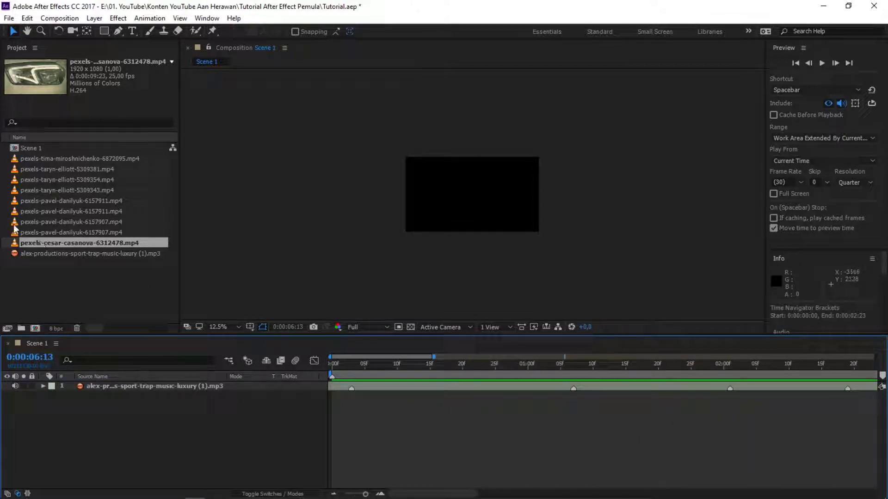
left_click_drag(49, 246, 160, 385)
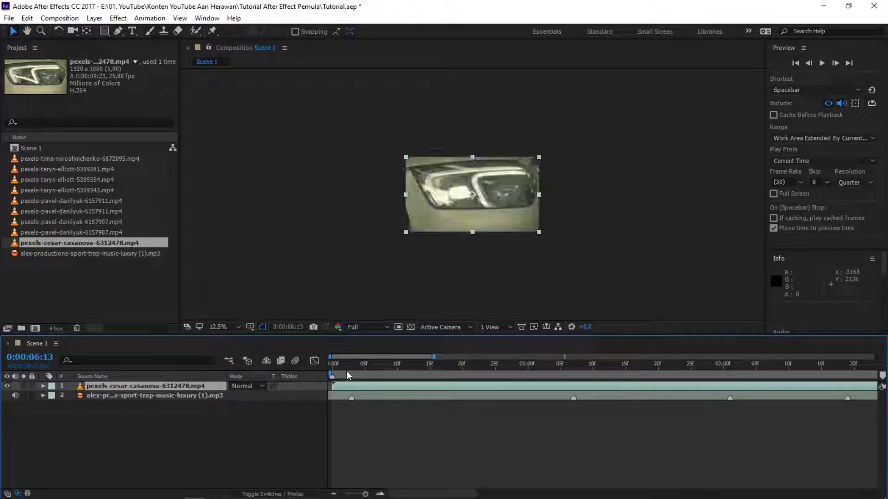
- Split the headlight clip at the 01:07 beat, delete the rest, and add pexels-pavel-danilyuk-6157907.mp4
left_click_drag(326, 368, 573, 365)
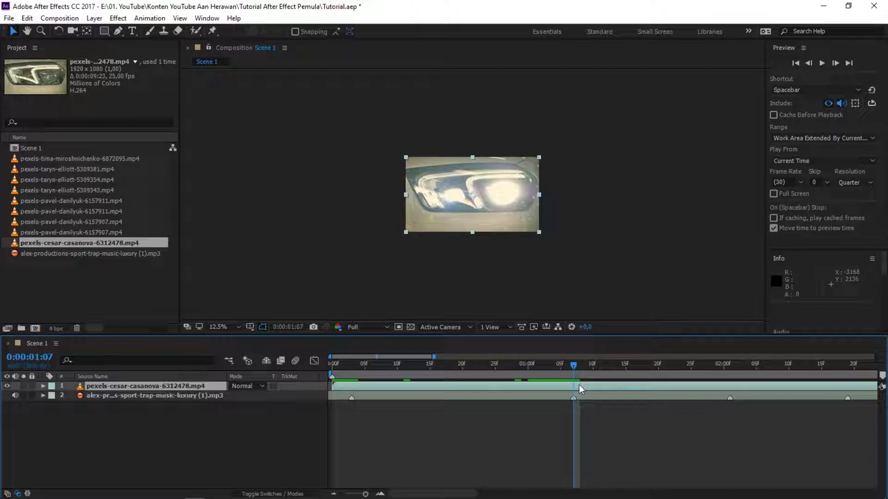
key("ctrl+shift+d")
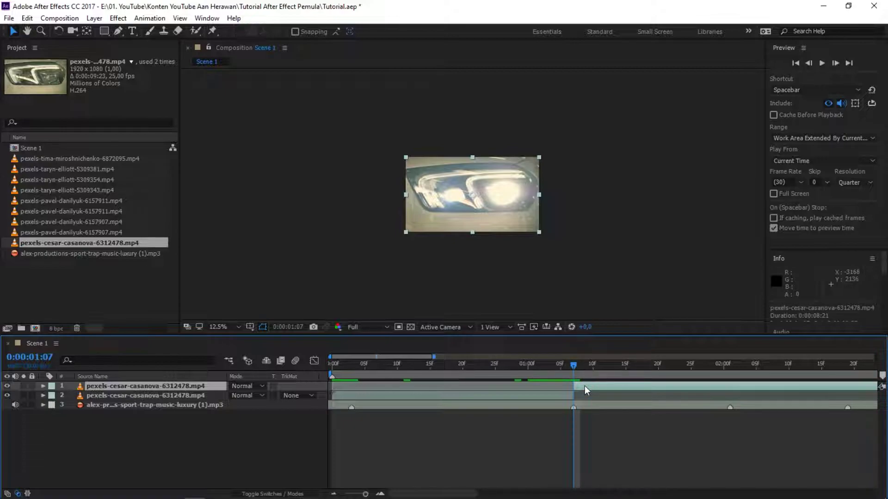
key("Delete")
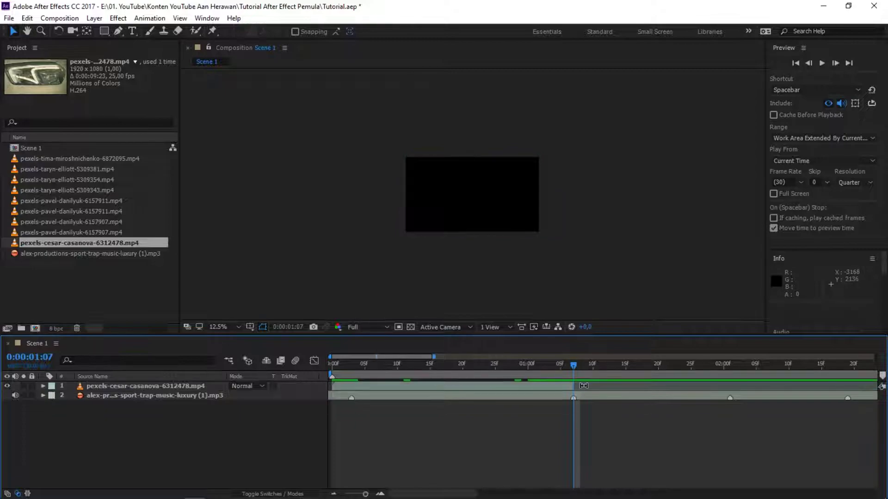
left_click_drag(65, 233, 575, 382)
- Trim the gear-shift clip's out-point to the 0:00:02:01 beat
left_click(730, 370)
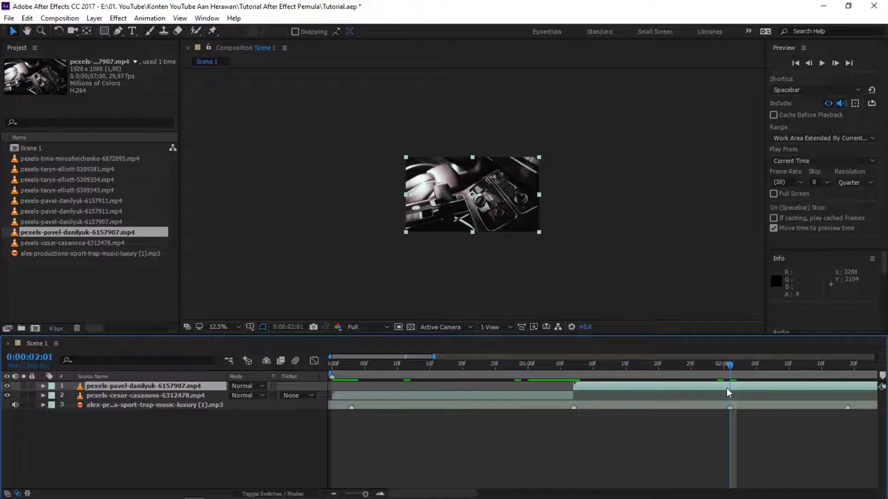
left_click_drag(434, 357, 672, 357)
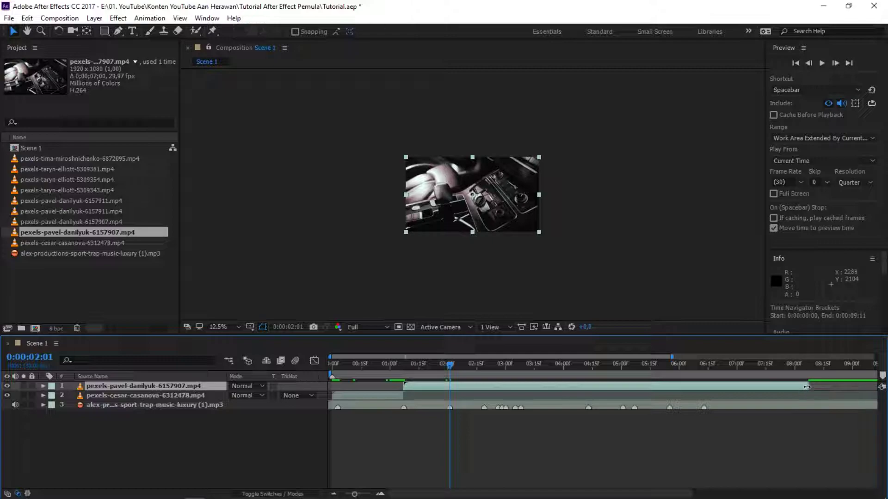
left_click_drag(807, 387, 457, 388)
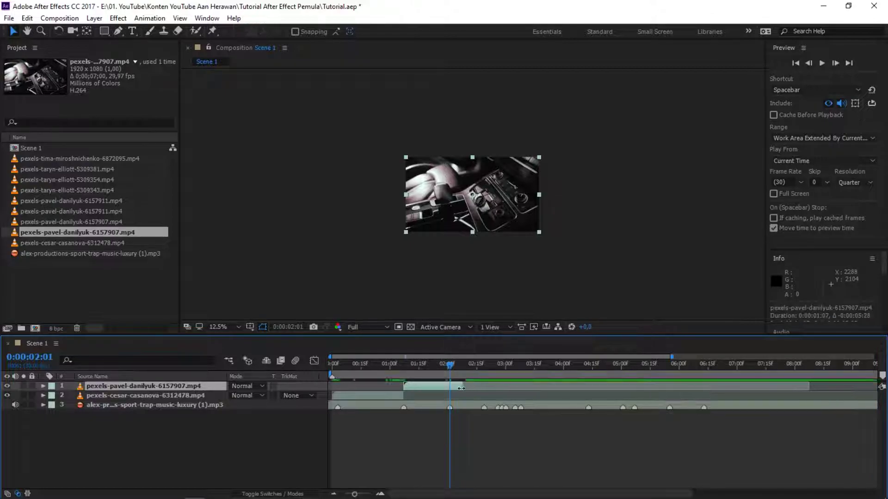
left_click_drag(457, 388, 455, 383)
left_click_drag(455, 382, 452, 384)
left_click_drag(671, 357, 483, 356)
- Try another copy of the 6157907 clip at 02:01, check the cut, then delete it
left_click_drag(88, 222, 595, 382)
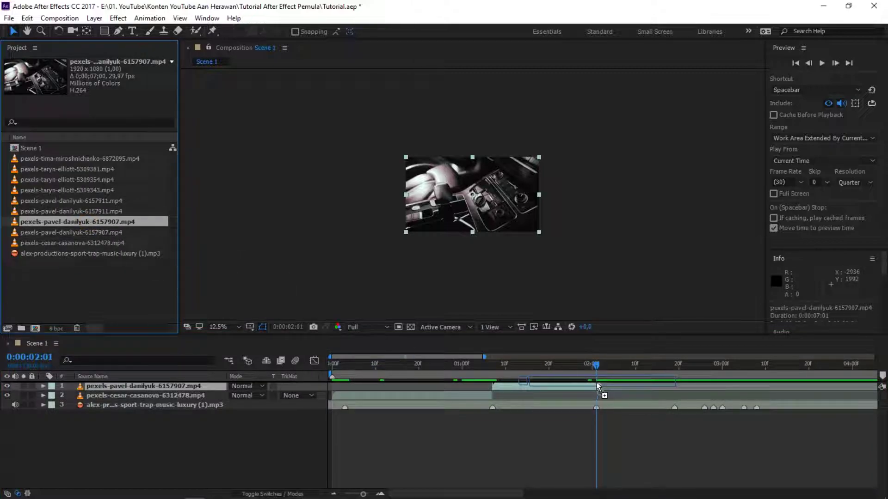
mouse_move(595, 382)
left_mouse_down()
mouse_move(643, 364)
mouse_move(675, 367)
left_mouse_up()
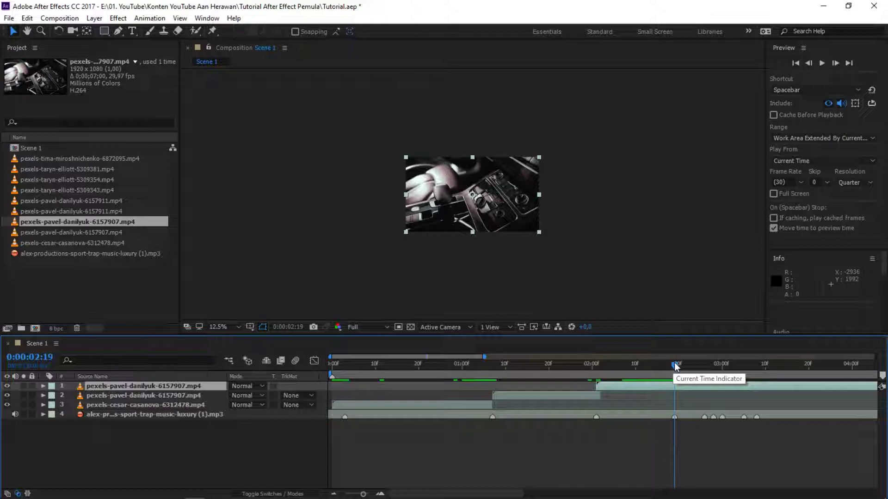
left_click(550, 366)
left_click_drag(550, 366, 607, 367)
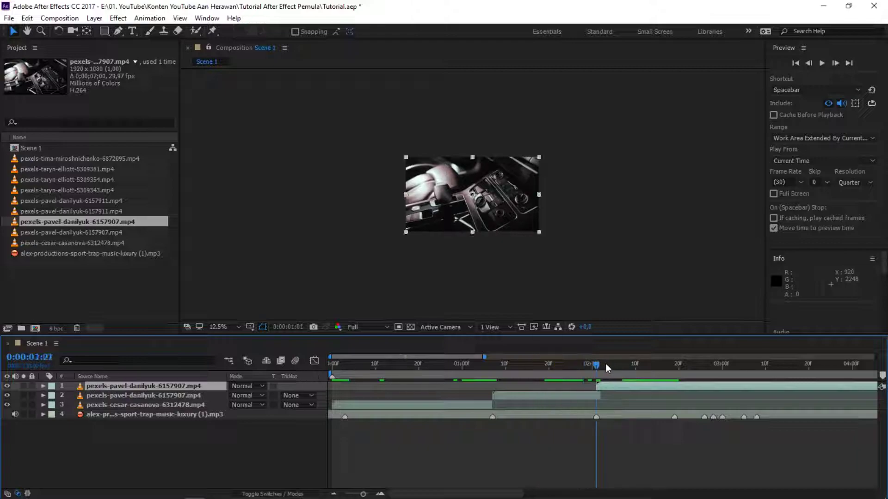
key("Delete")
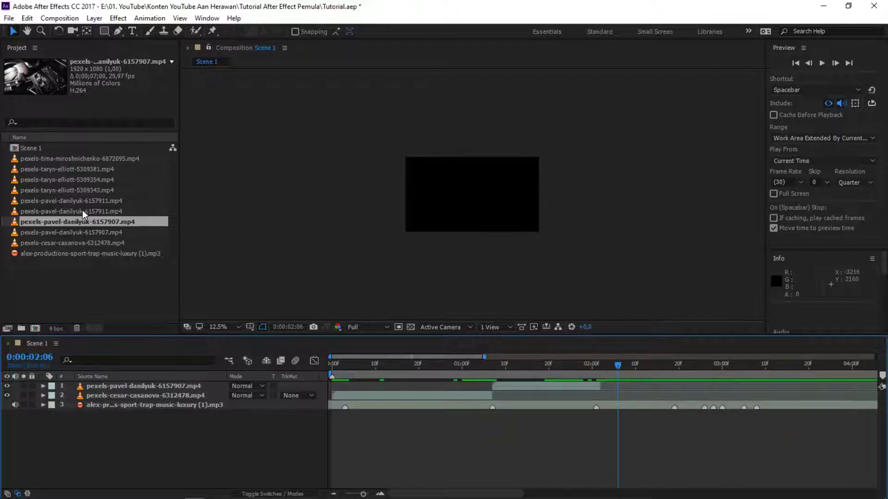
- Compare the project footage and place pexels-taryn-elliott-5309343.mp4 in the timeline at 0:00:02:01
left_click(82, 211)
left_click(79, 204)
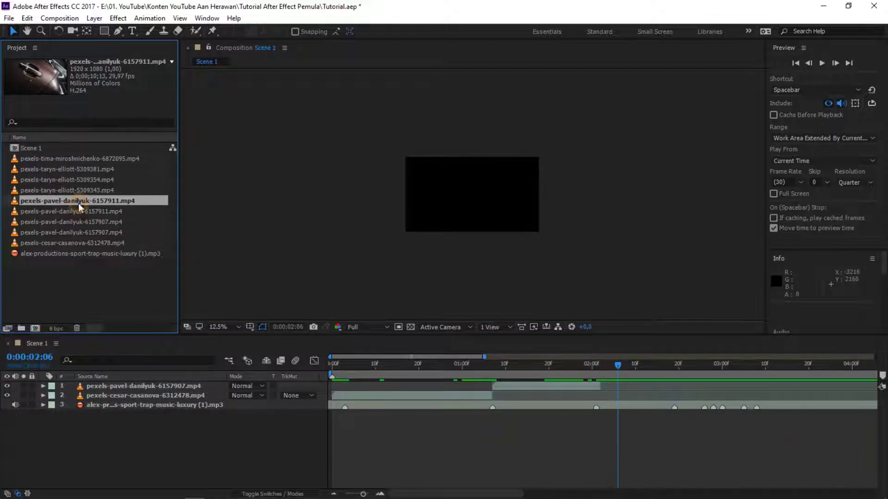
left_click(77, 195)
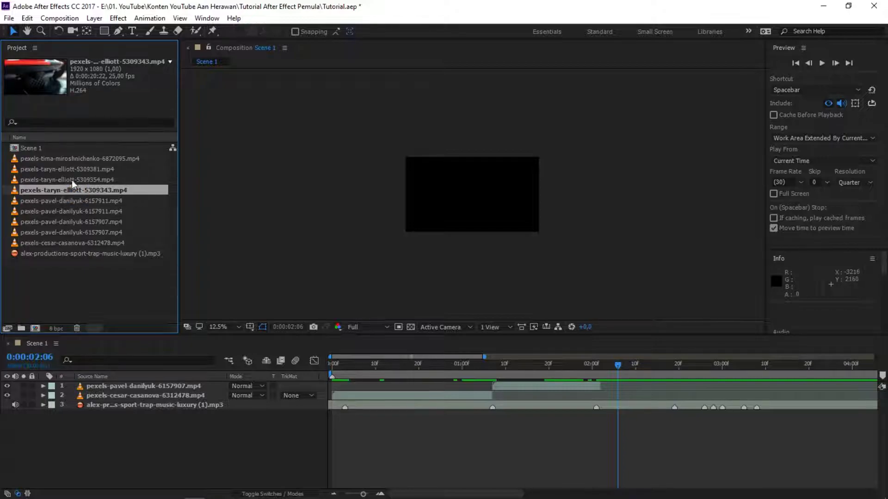
left_click(71, 179)
left_click(68, 169)
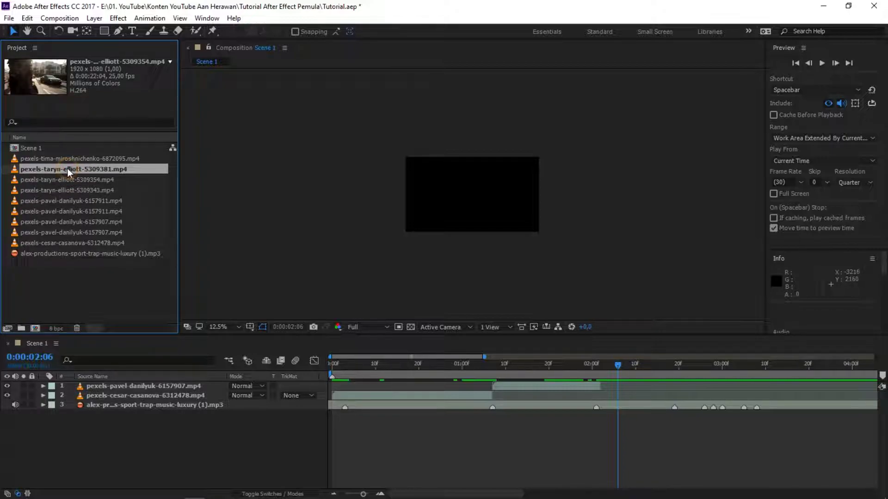
left_click(64, 212)
left_click(61, 202)
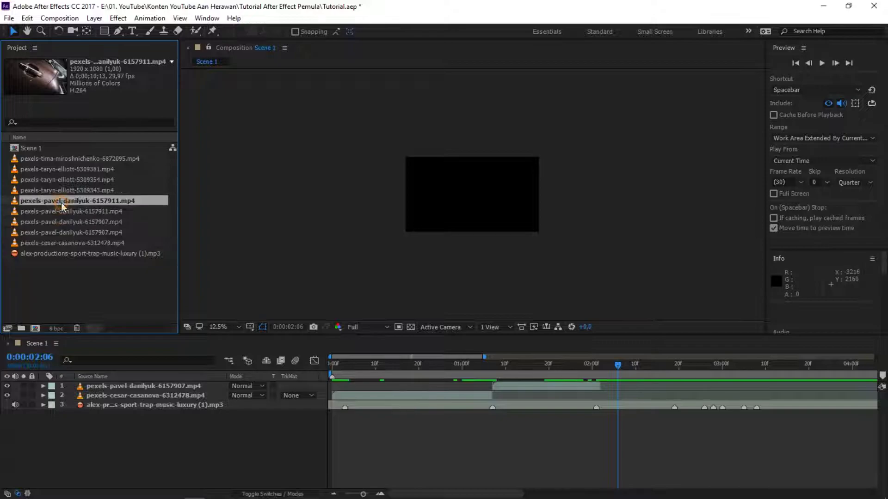
left_click(62, 193)
left_click_drag(61, 193, 602, 386)
- Split the 5309343 car clip at the 0:00:02:19 beat
left_click(674, 370)
left_click_drag(674, 370, 676, 370)
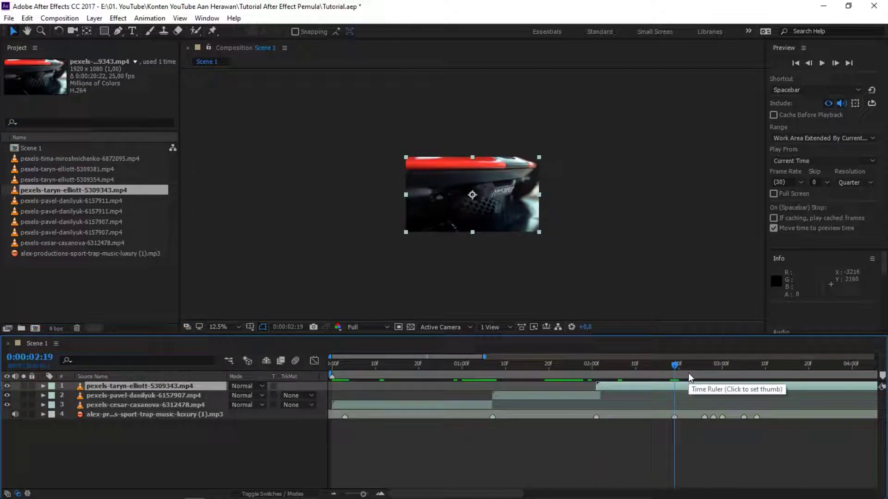
key("ctrl+shift+d")
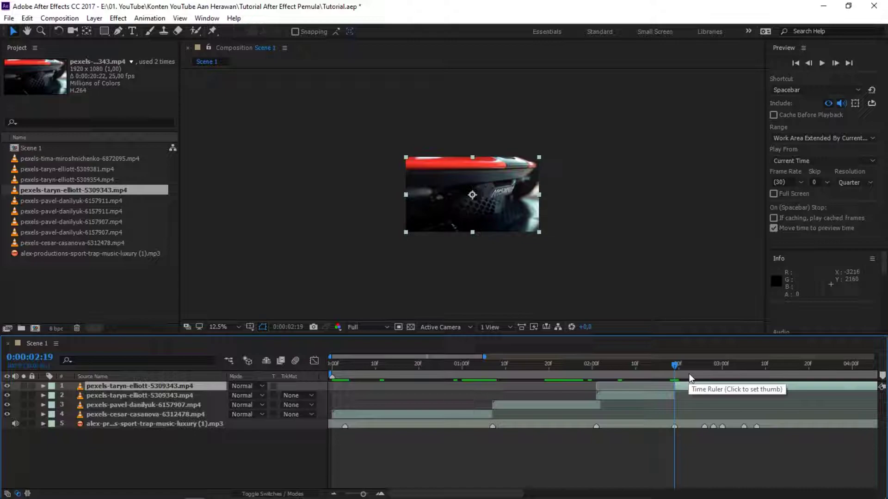
- Scale the car clip to about 108%, split it at 0:00:02:26, and reframe the new piece
key("period")
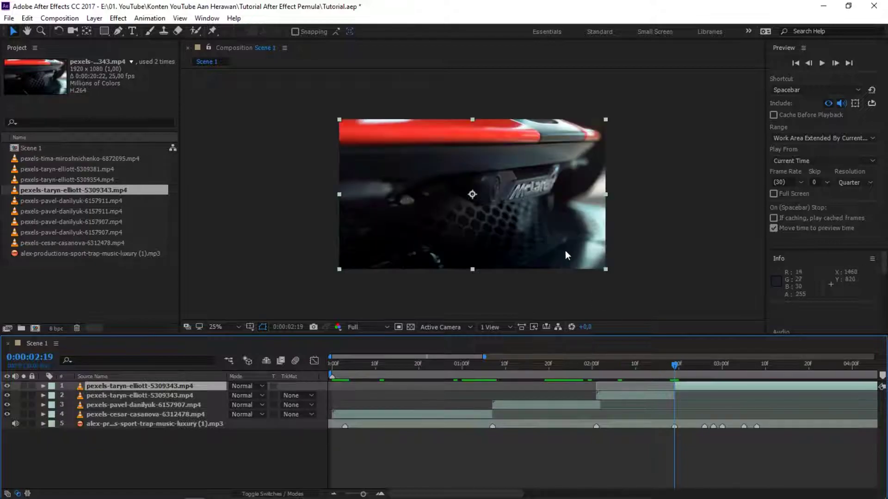
left_click(606, 269)
left_click_drag(606, 270, 616, 276)
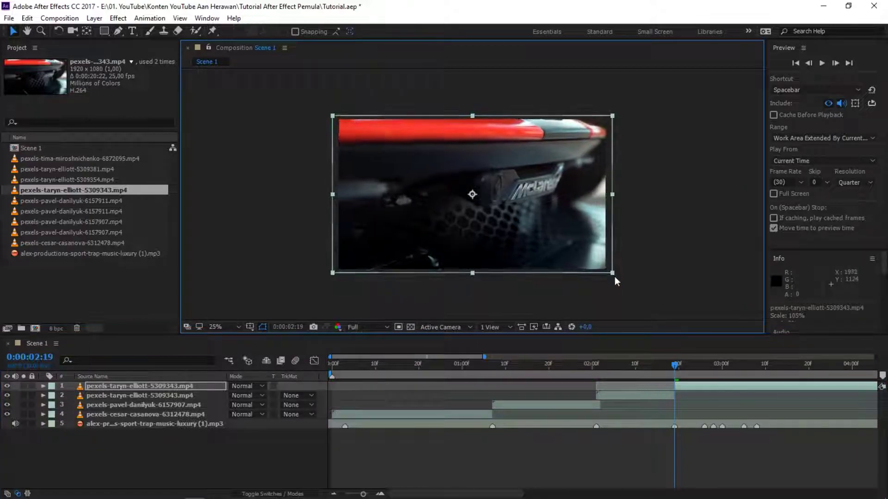
left_click(700, 376)
left_click_drag(701, 376, 705, 376)
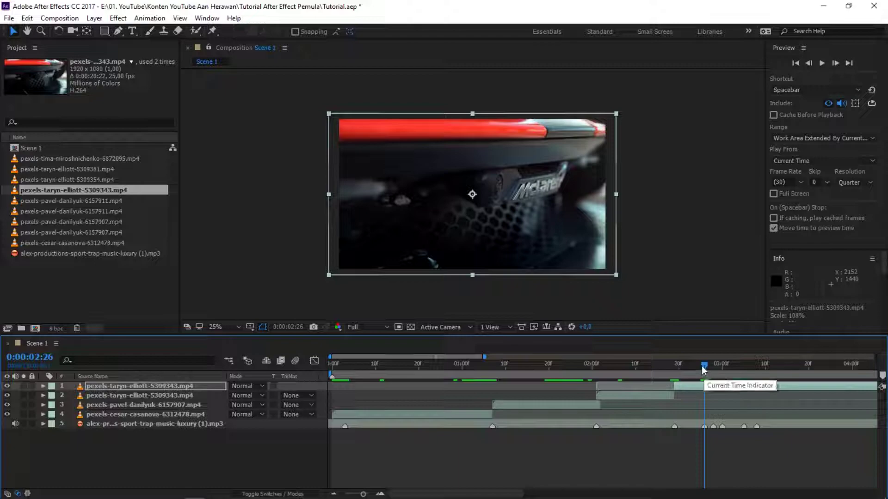
key("ctrl+shift+d")
left_click_drag(538, 248, 523, 236)
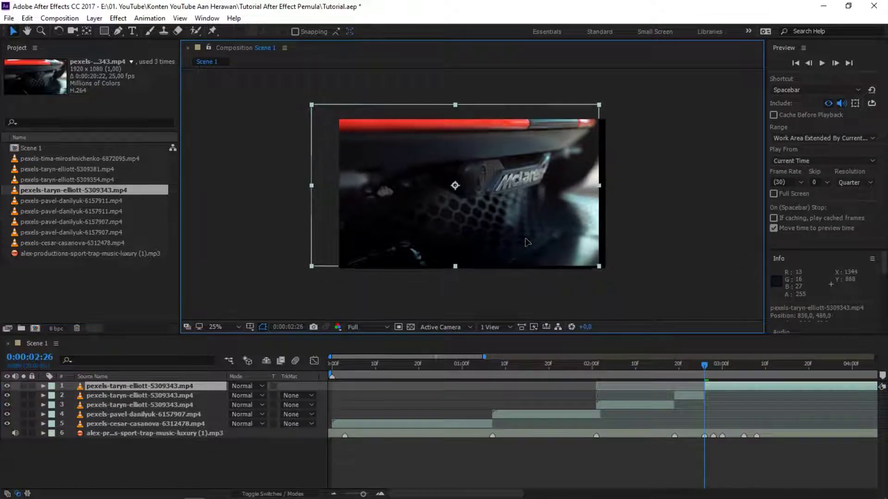
- Split the top clip at 0:00:02:28 and 0:00:03:00, shifting the 02:28 piece right and up
left_click_drag(706, 371, 714, 370)
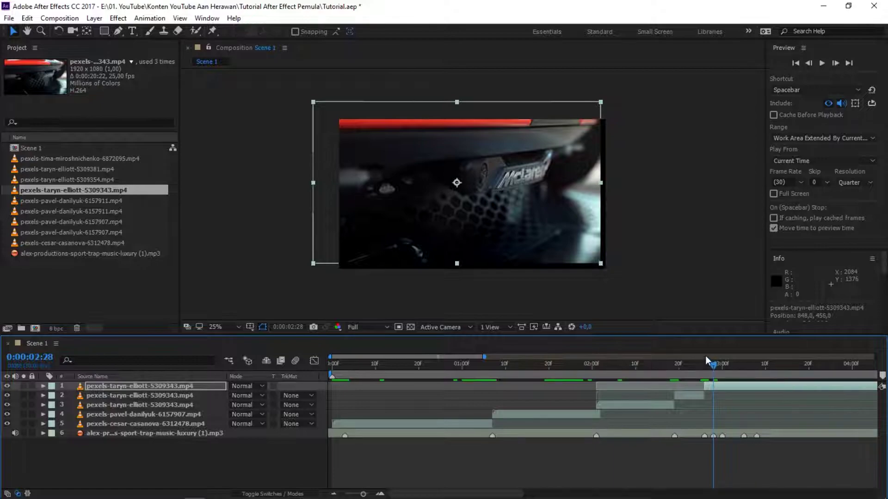
key("ctrl+shift+d")
left_click_drag(557, 246, 597, 241)
left_click(720, 371)
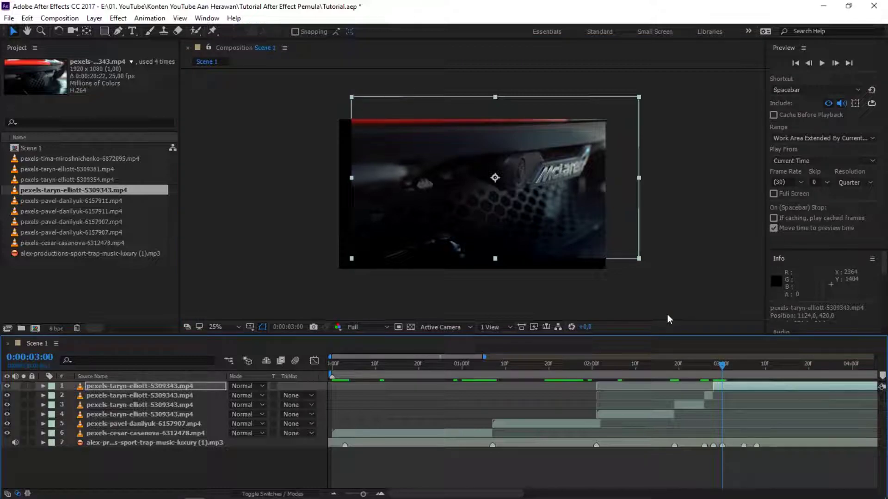
key("ctrl+shift+d")
- Split at 0:00:03:05 and reframe that piece, then split at 03:08 and delete the leftover
left_click(735, 364)
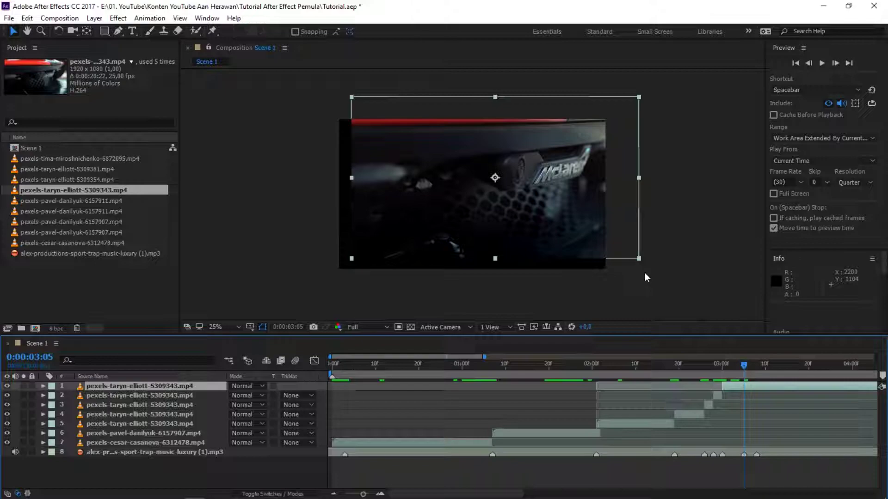
key("ctrl+shift+d")
left_click_drag(588, 220, 562, 240)
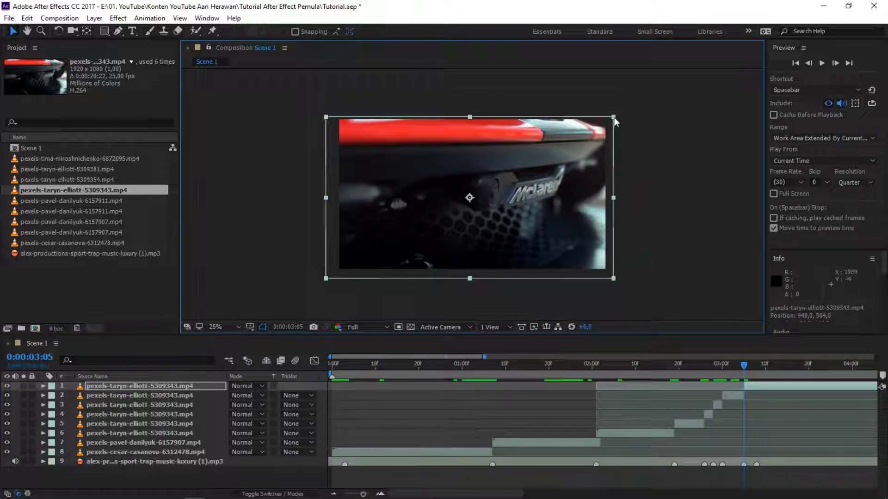
left_click_drag(614, 117, 596, 129)
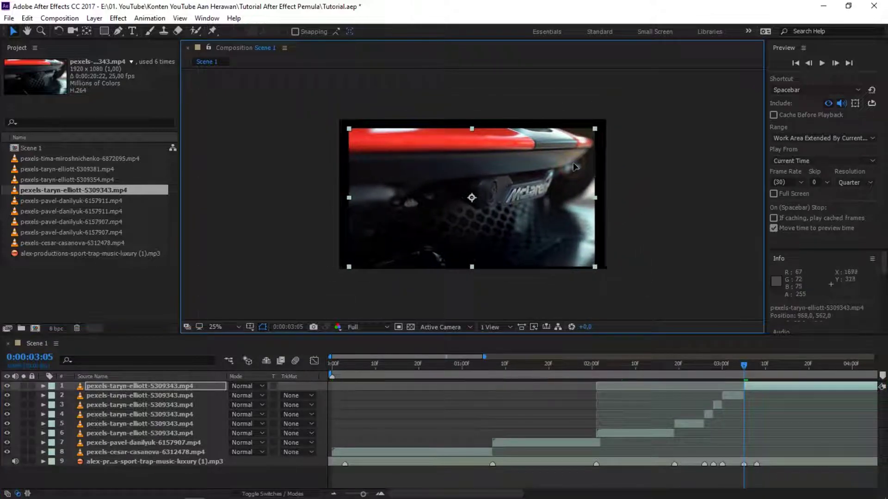
left_click_drag(574, 166, 572, 161)
left_click_drag(751, 372, 756, 365)
key("ctrl+shift+d")
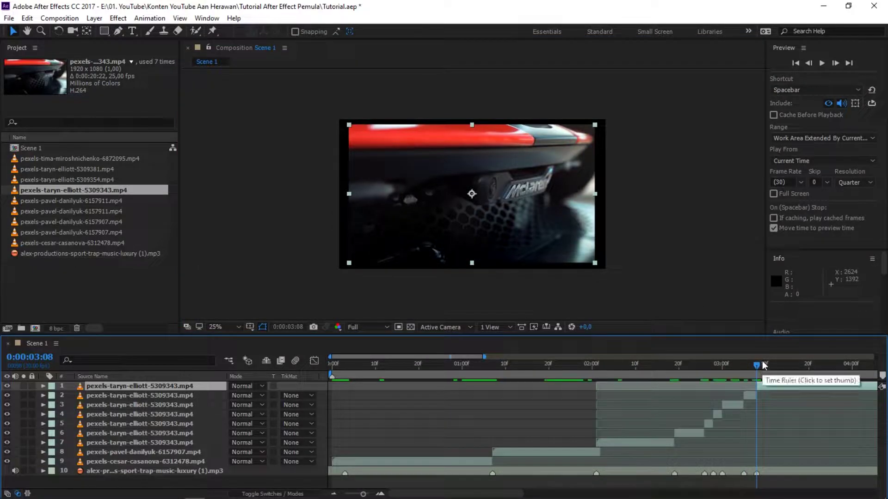
key("Delete")
- Add pexels-taryn-elliott-5309381.mp4 on top at 0:00:03:08 and preview Scene 1 from the start
left_click(80, 201)
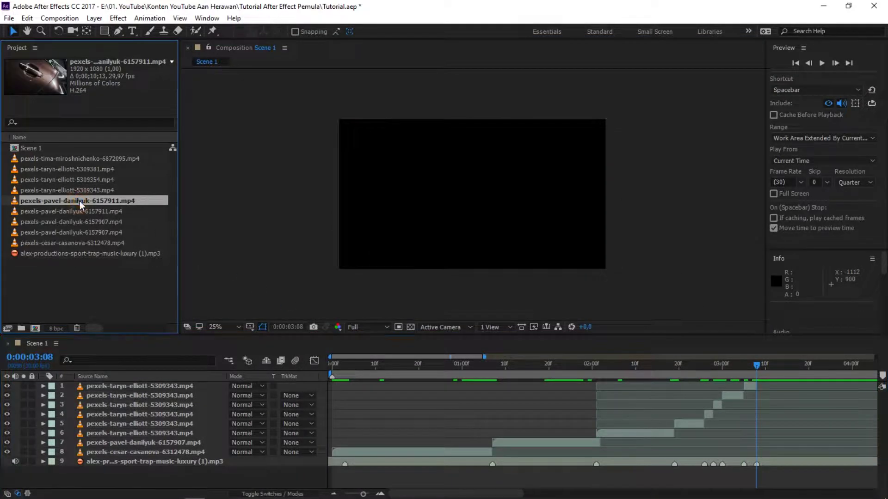
left_click(66, 221)
left_click(65, 232)
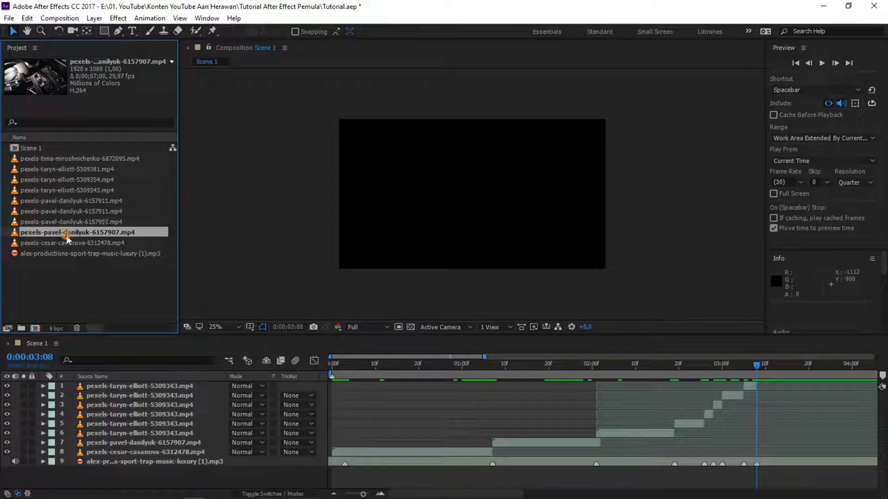
left_click(66, 245)
mouse_move(62, 170)
left_mouse_down()
mouse_move(756, 402)
mouse_move(758, 384)
left_mouse_up()
left_click_drag(342, 374, 329, 370)
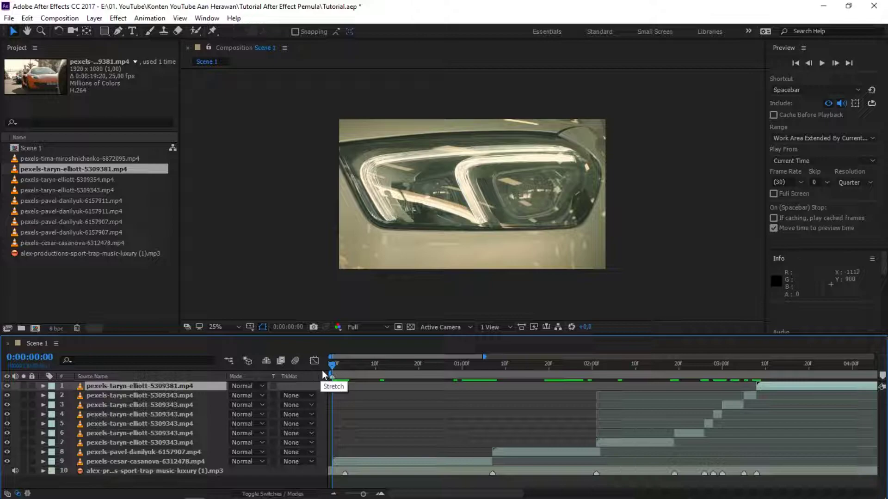
key("space")
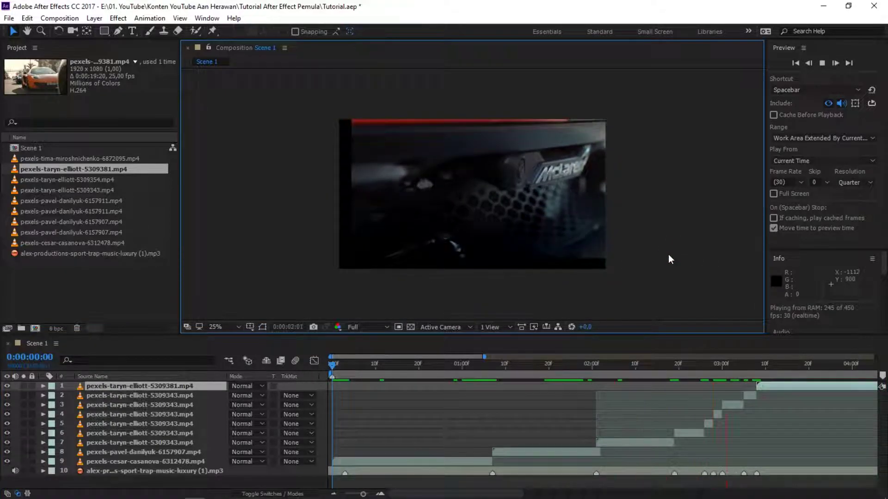
- Stop the preview, zoom into the timeline start, and scrub to the beat near 0:00:01:05
key("space")
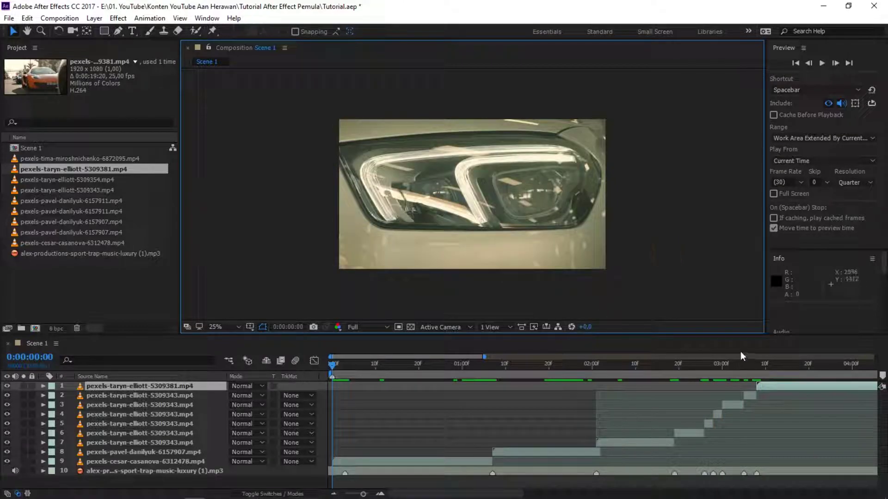
left_click_drag(486, 357, 463, 357)
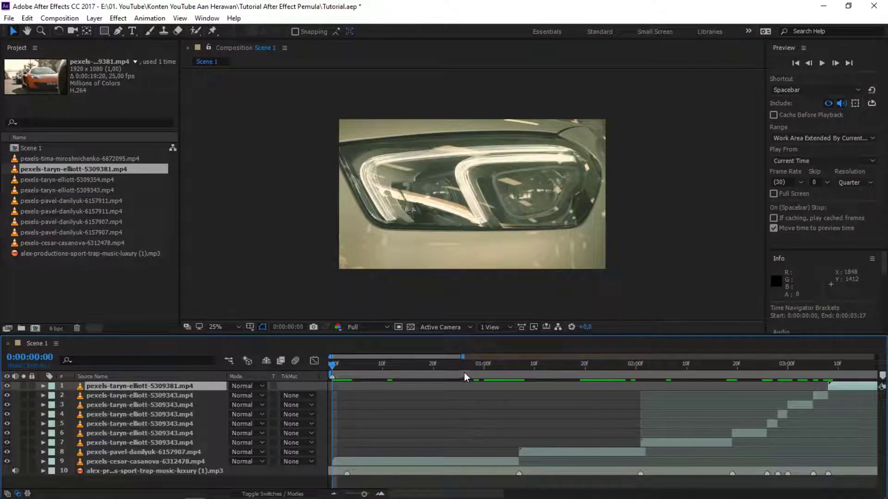
left_click(464, 366)
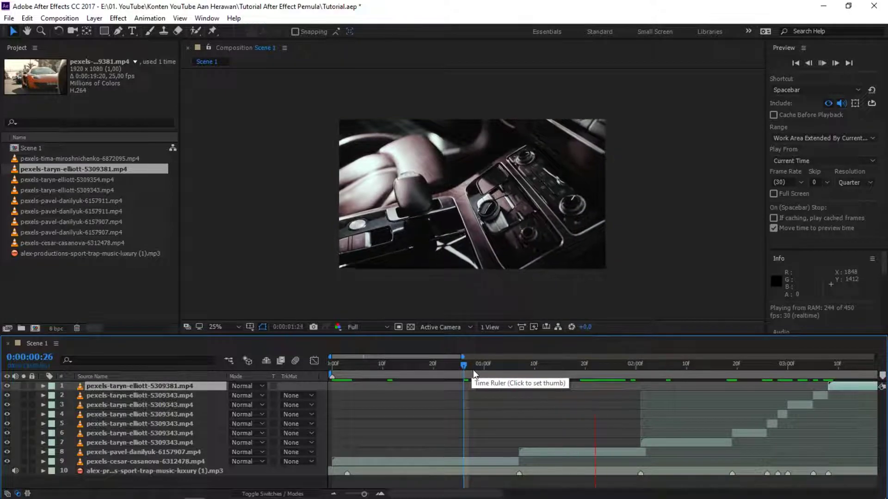
left_click(482, 360)
left_click_drag(490, 363, 504, 364)
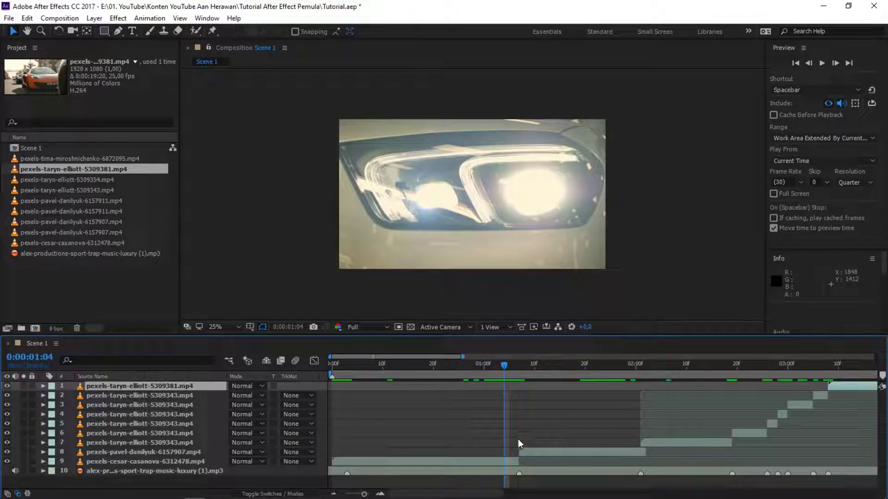
- Start the interior clip two frames earlier, extend it to 27 frames, and lengthen the opening clip one frame
left_click_drag(535, 453, 521, 456)
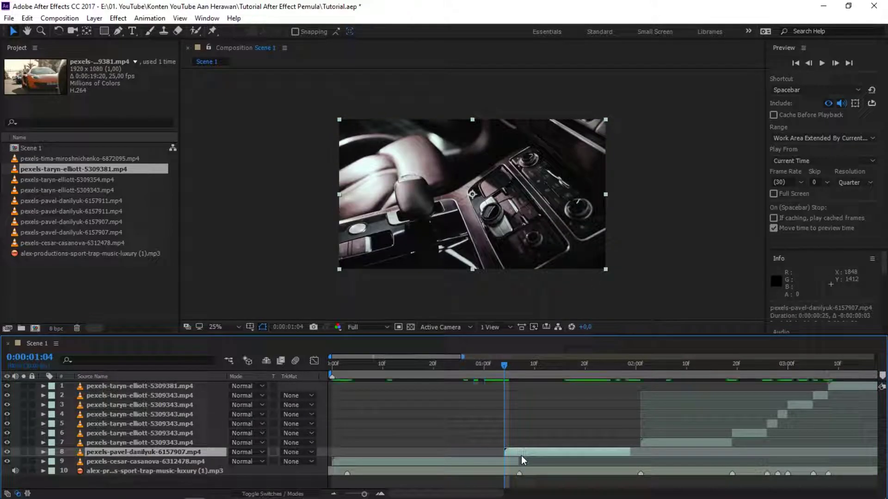
left_click_drag(631, 454, 642, 453)
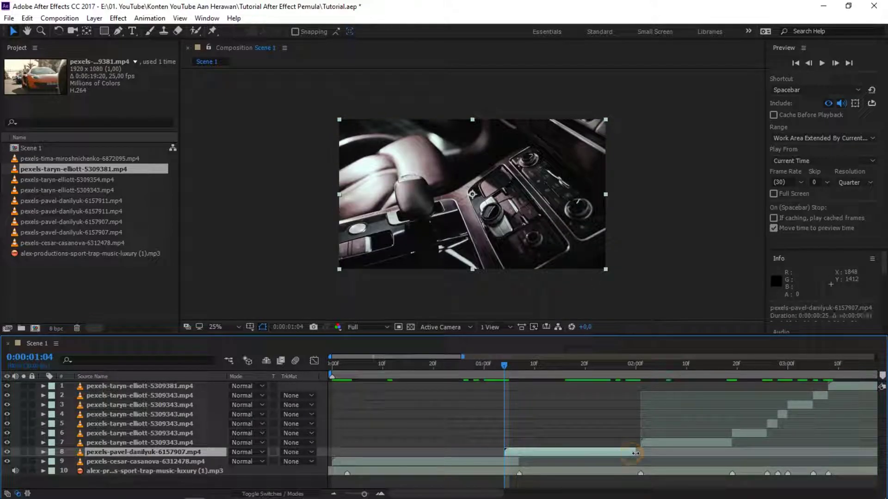
left_click(509, 460)
left_click_drag(518, 461, 524, 462)
- Preview Scene 1 from the start, then replay from 0:00:03:05 and 0:00:02:02
key("Home")
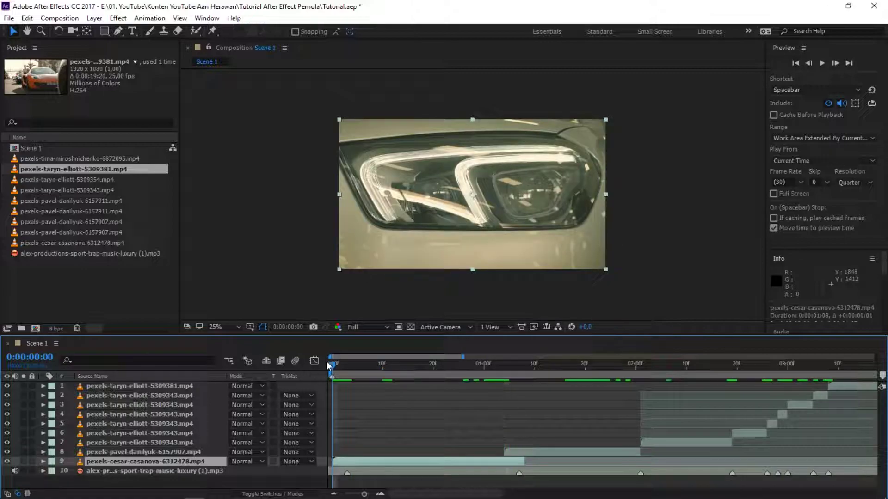
key("space")
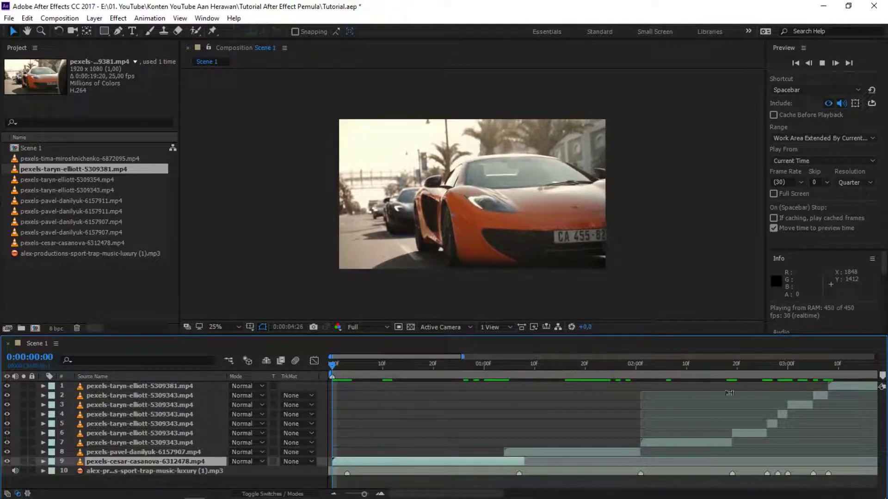
left_click(814, 370)
key("space")
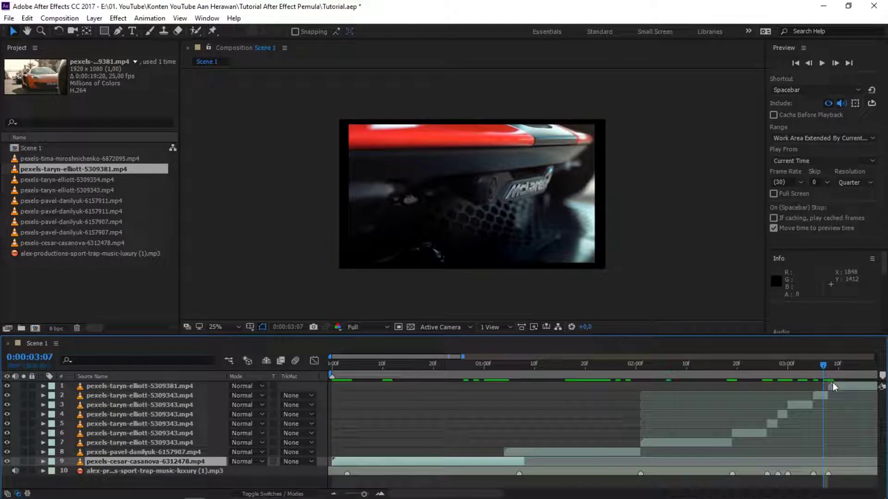
left_click(835, 385)
left_click(647, 363)
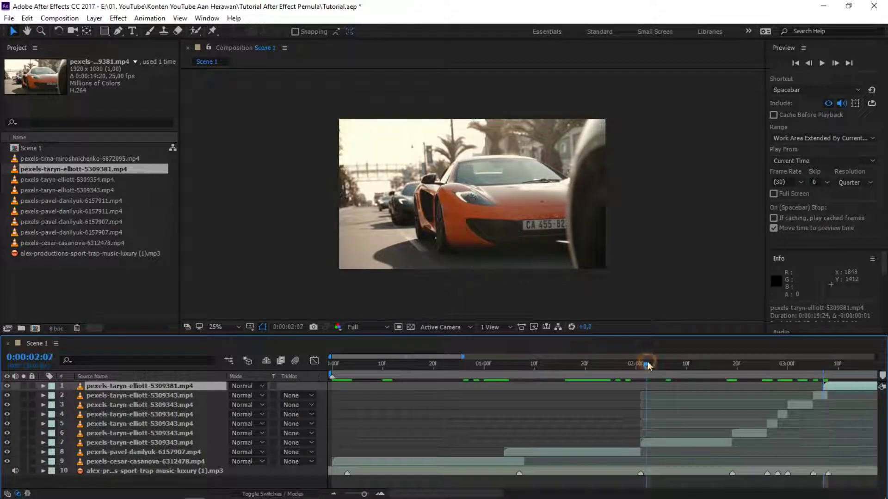
key("space")
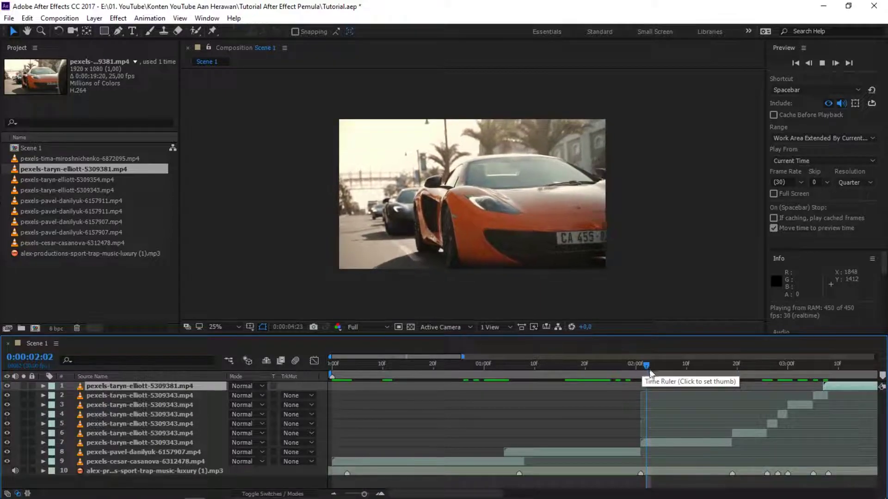
key("space")
- Scroll the time navigator and save the Tutorial.aep project with Ctrl+S
left_click_drag(356, 356, 393, 356)
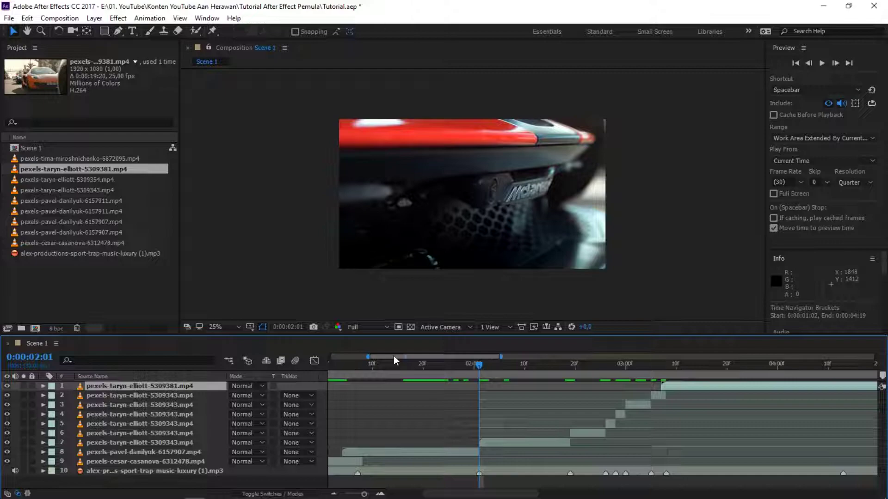
key("ctrl+s")
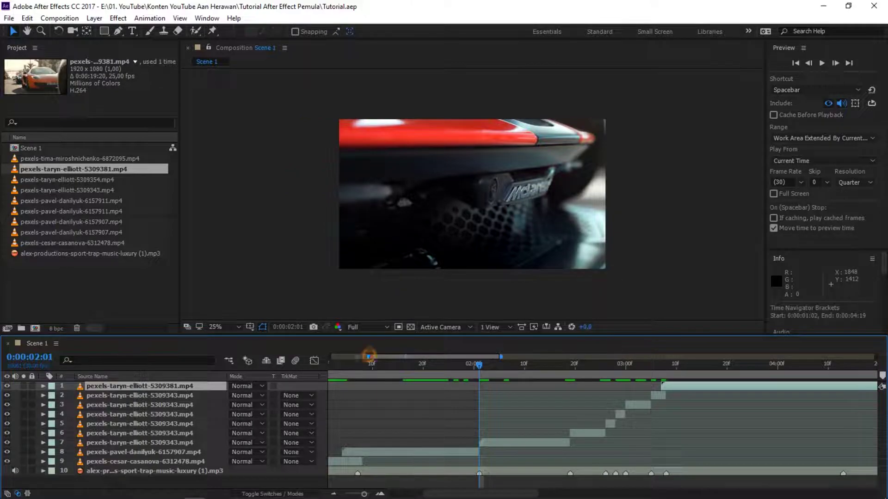
- Zoom the timeline out, set viewer magnification to Fit, and preview Scene 1 from 0:00:00:00
left_click_drag(368, 356, 324, 366)
key("Home")
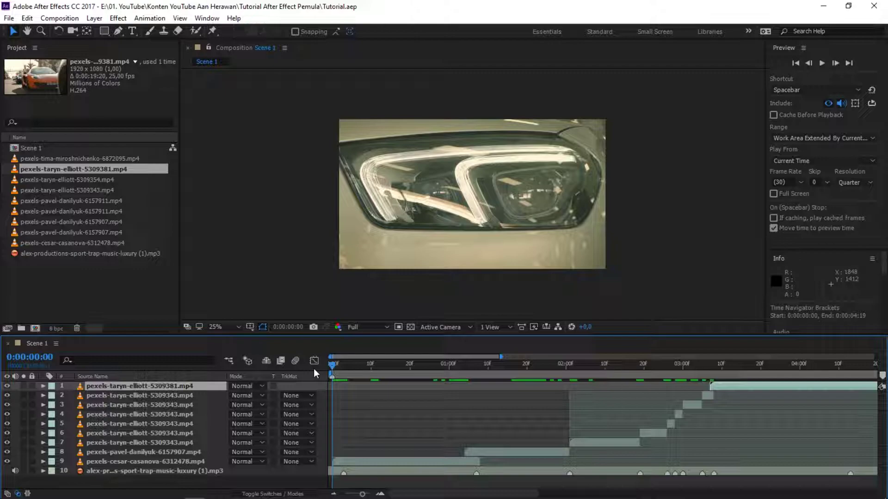
left_click_drag(500, 358, 594, 357)
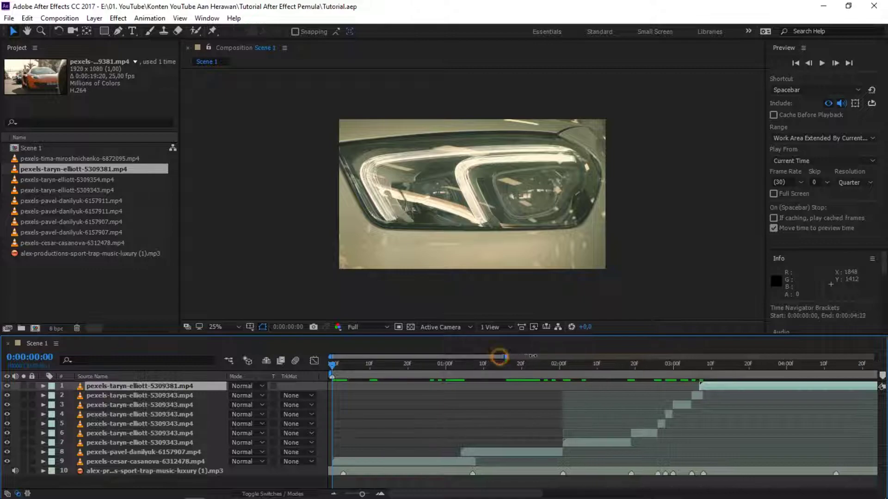
left_click(235, 328)
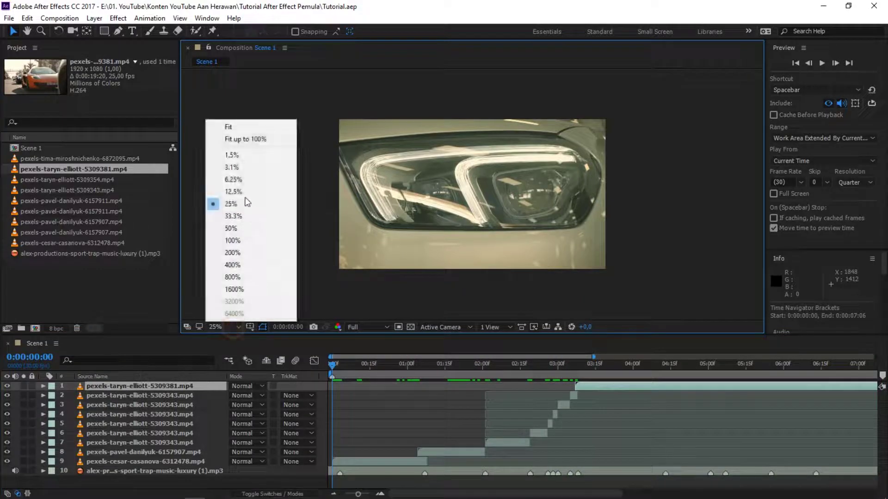
left_click(238, 125)
key("space")
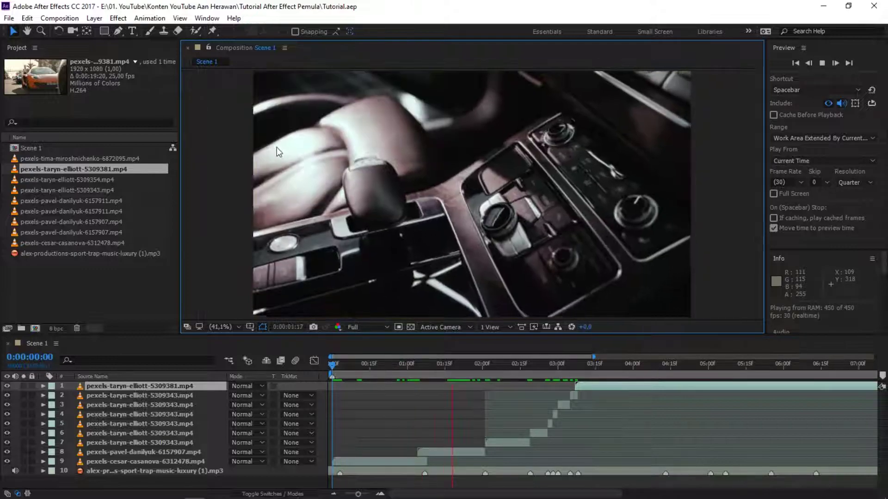